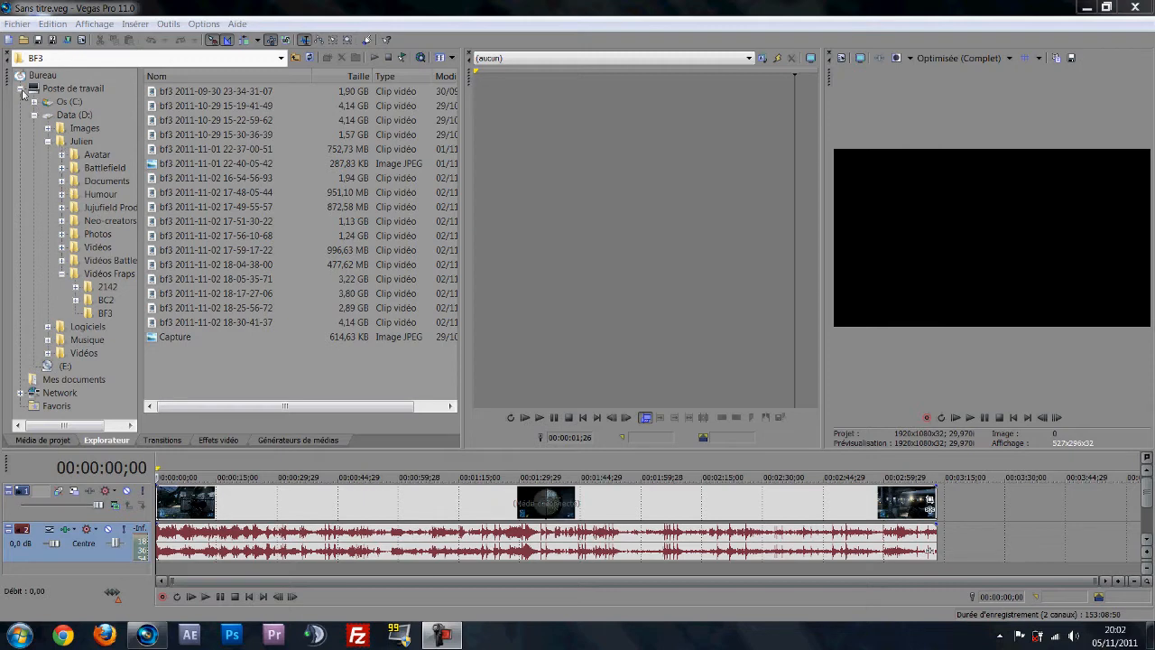
- Open the video effects library and look through the Sony category and its Creative subfolder
click(20, 89)
click(207, 443)
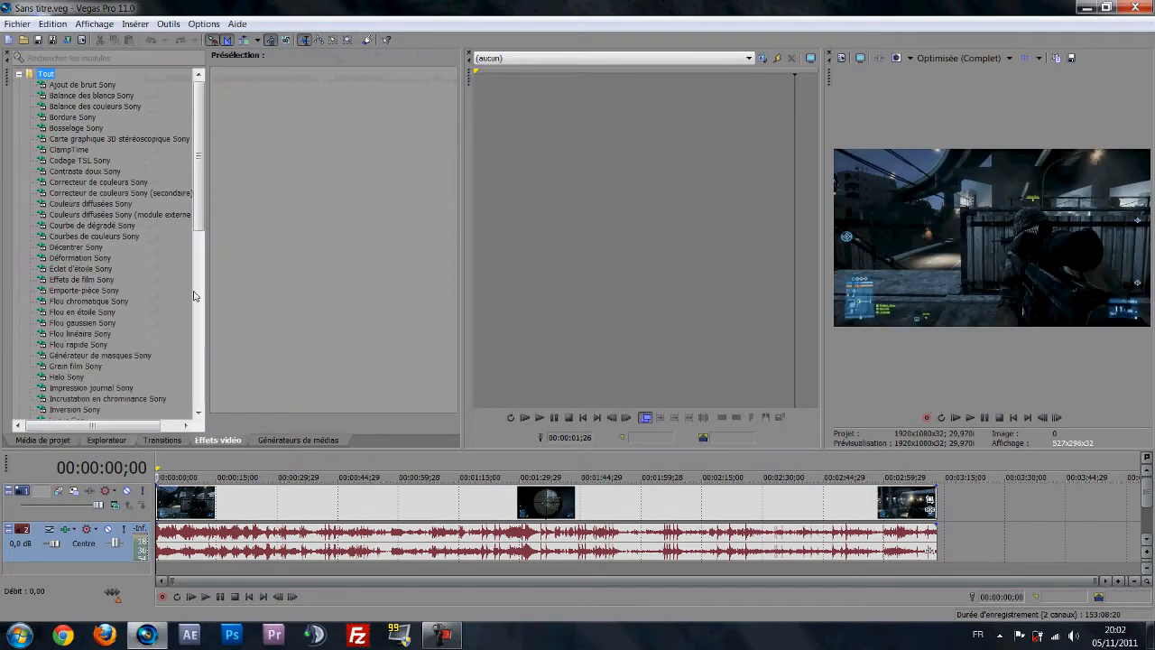
drag(193, 141, 197, 342)
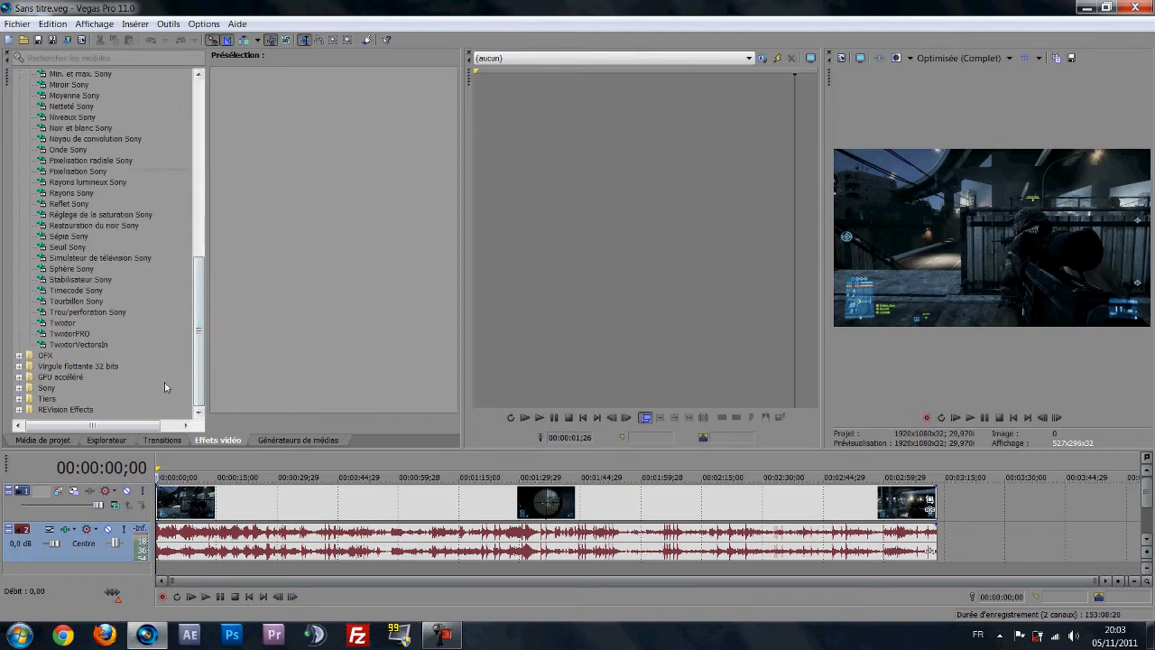
click(19, 388)
double_click(45, 365)
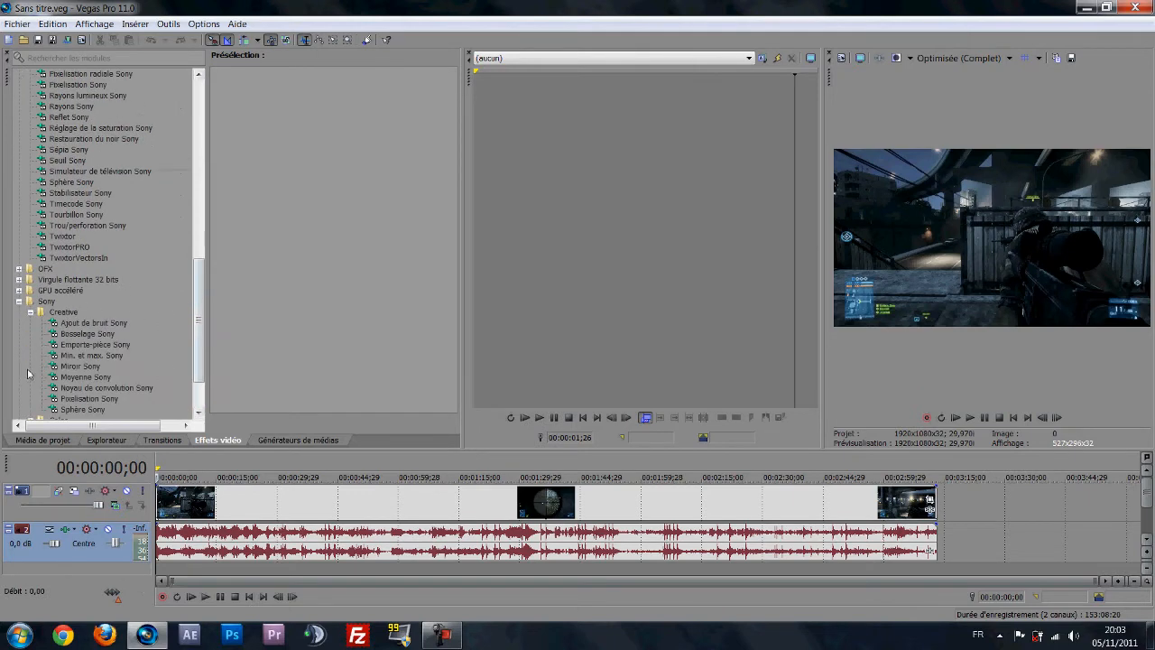
click(30, 313)
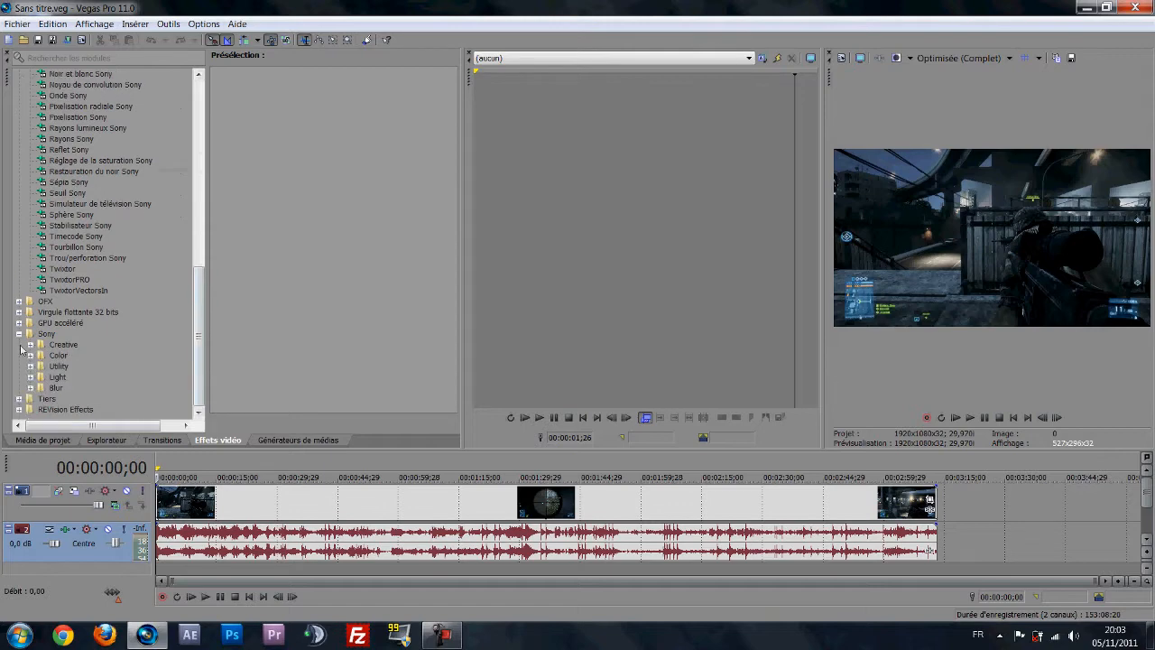
click(19, 334)
- Examine the effects in the GPU accéléré category and return to the start of the effects list
click(19, 377)
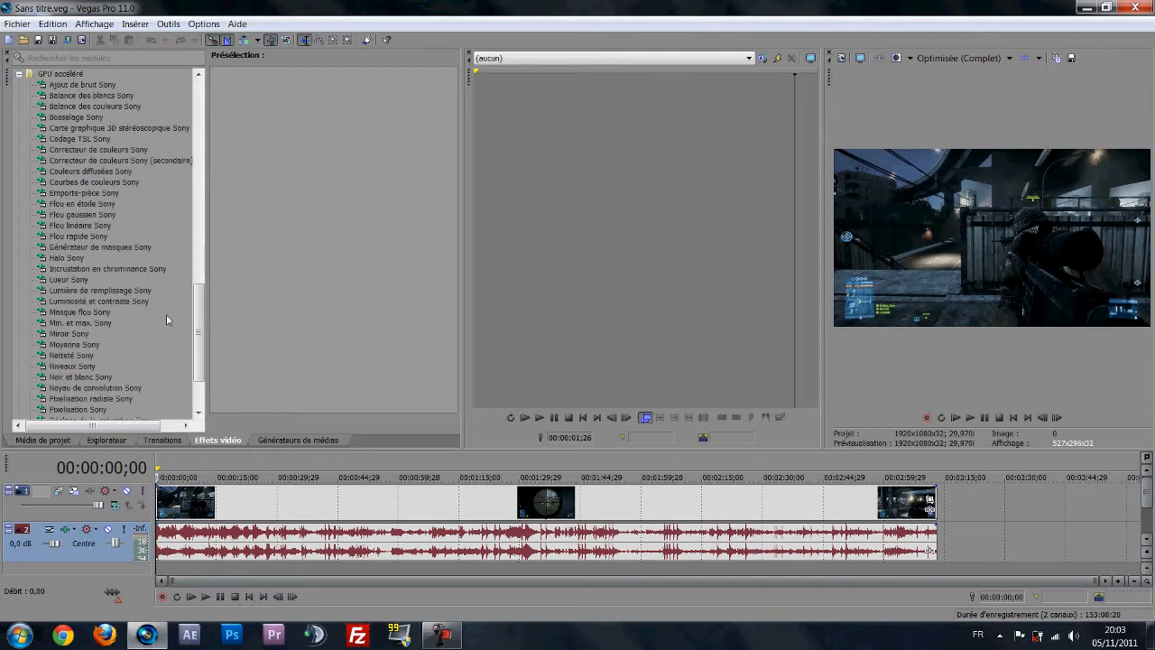
drag(197, 322, 190, 68)
scroll(34, 352, down, 8)
scroll(34, 355, down, 9)
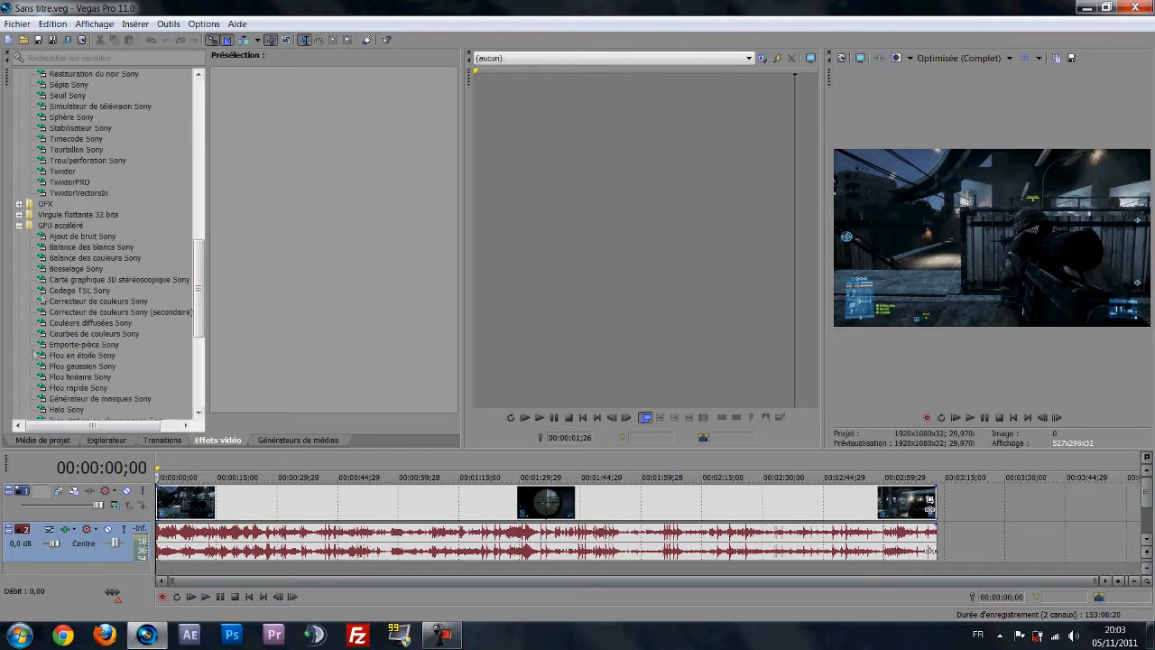
scroll(20, 229, up, 17)
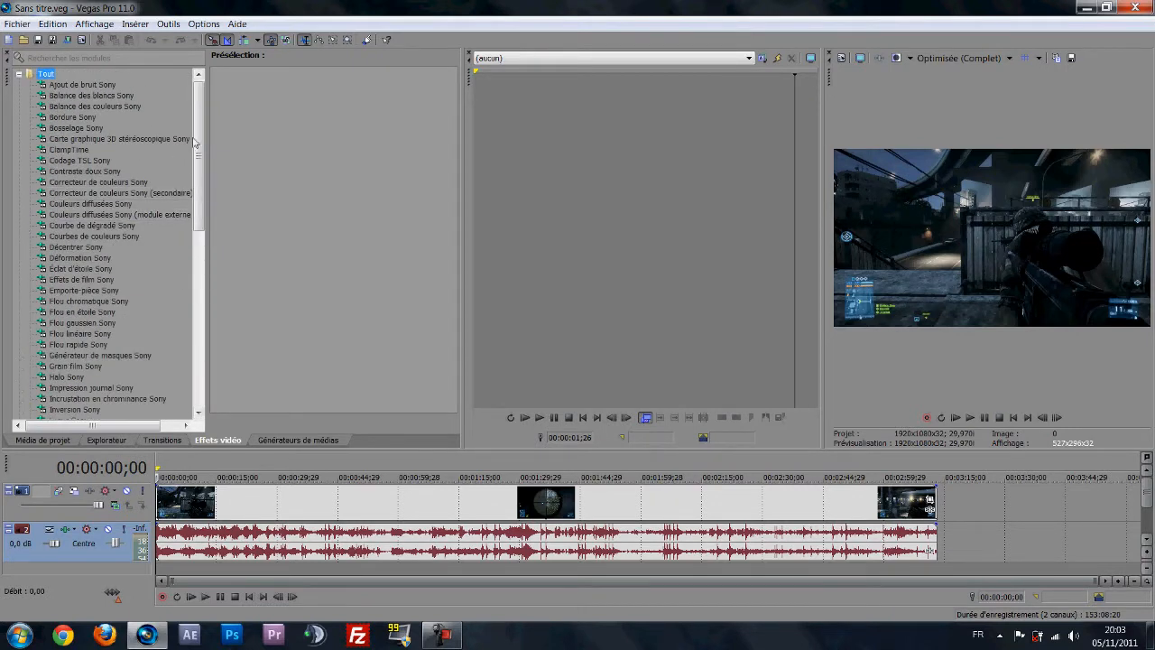
mouse_move(201, 140)
mouse_down()
mouse_move(192, 322)
mouse_move(200, 220)
mouse_move(188, 124)
mouse_up()
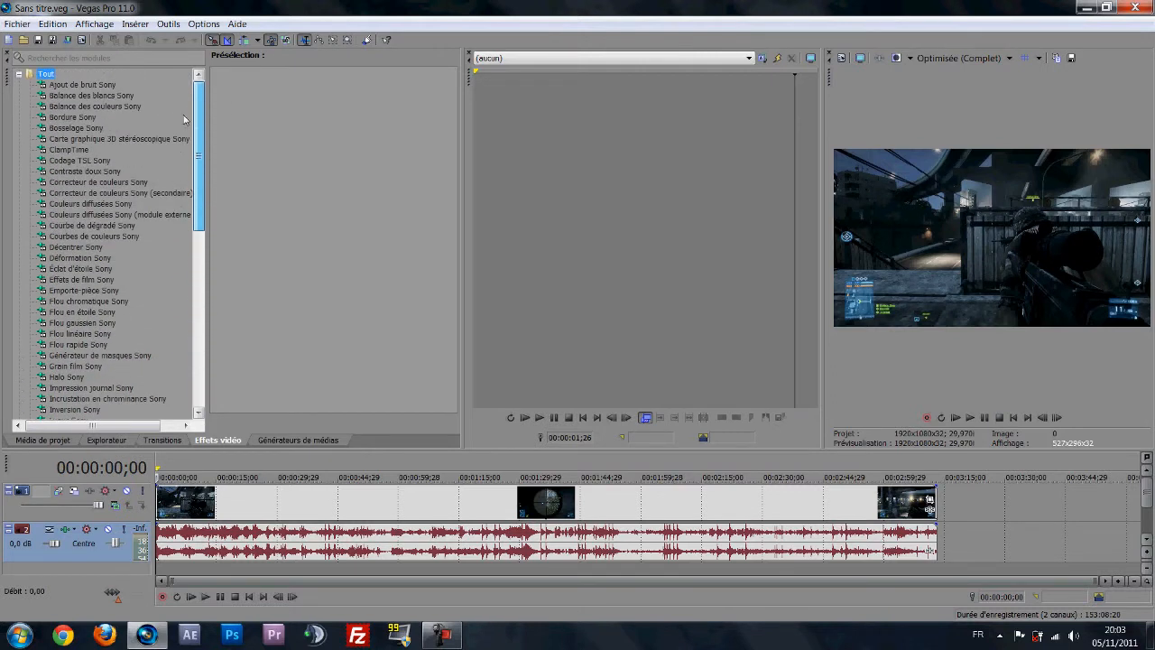
- Browse the Tout effects and view presets such as Balance des couleurs, Lumière de remplissage, Masque flou and Pixelisation radiale
click(86, 97)
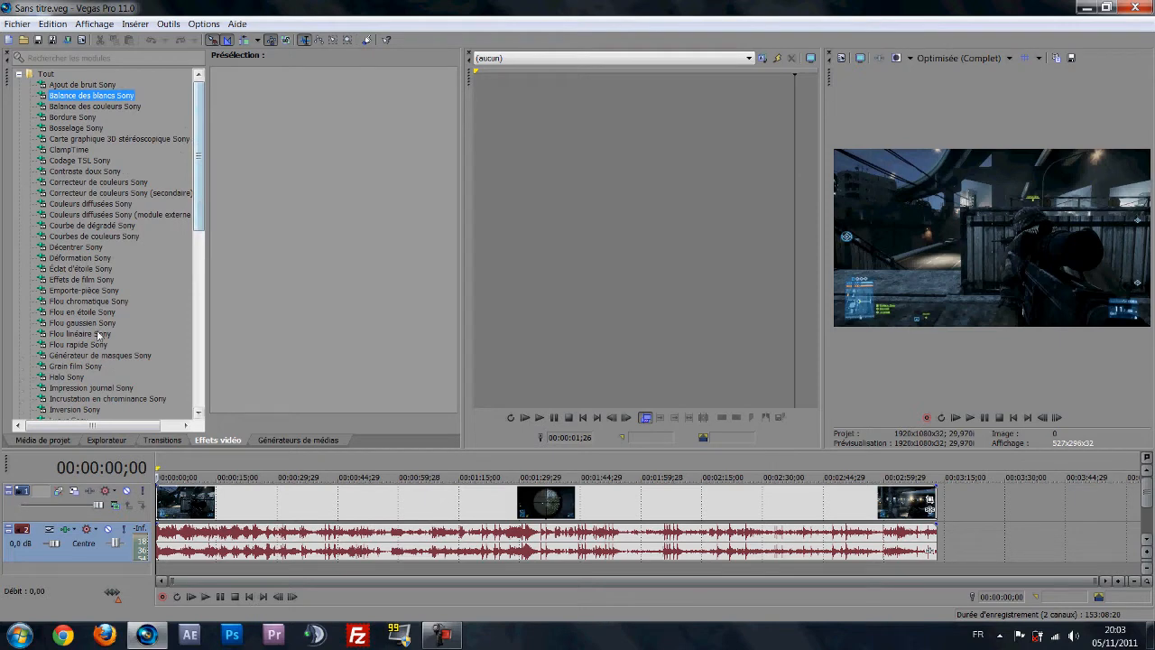
scroll(98, 359, down, 1)
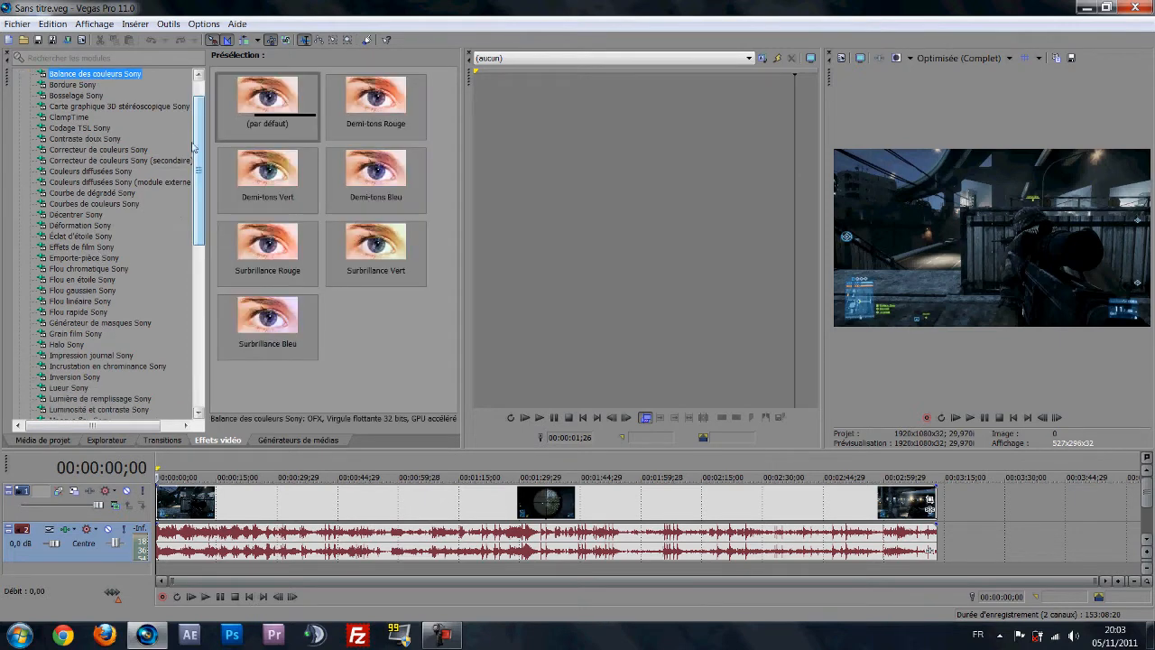
drag(200, 161, 200, 213)
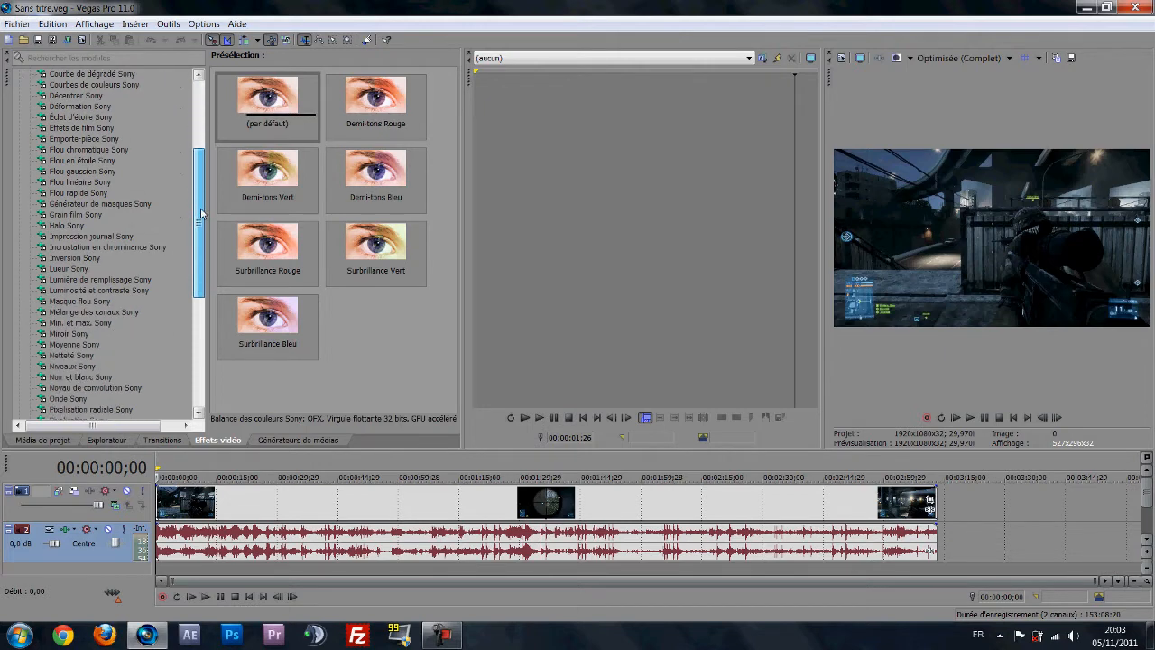
click(135, 279)
drag(198, 279, 197, 307)
click(90, 226)
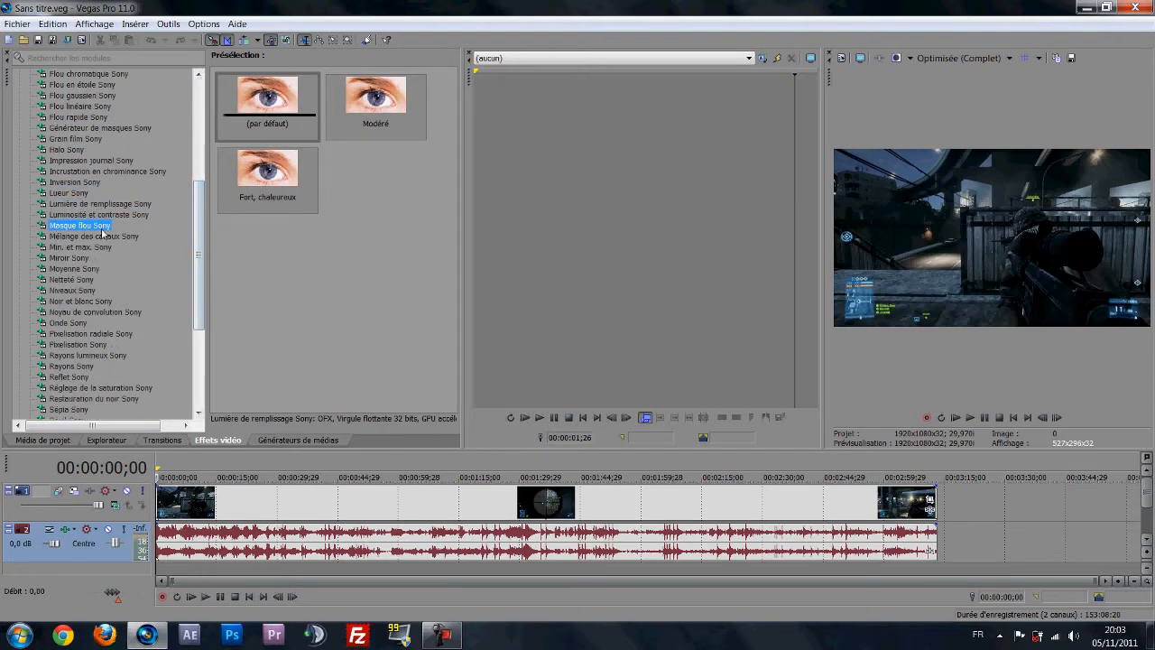
drag(203, 304, 191, 345)
click(129, 312)
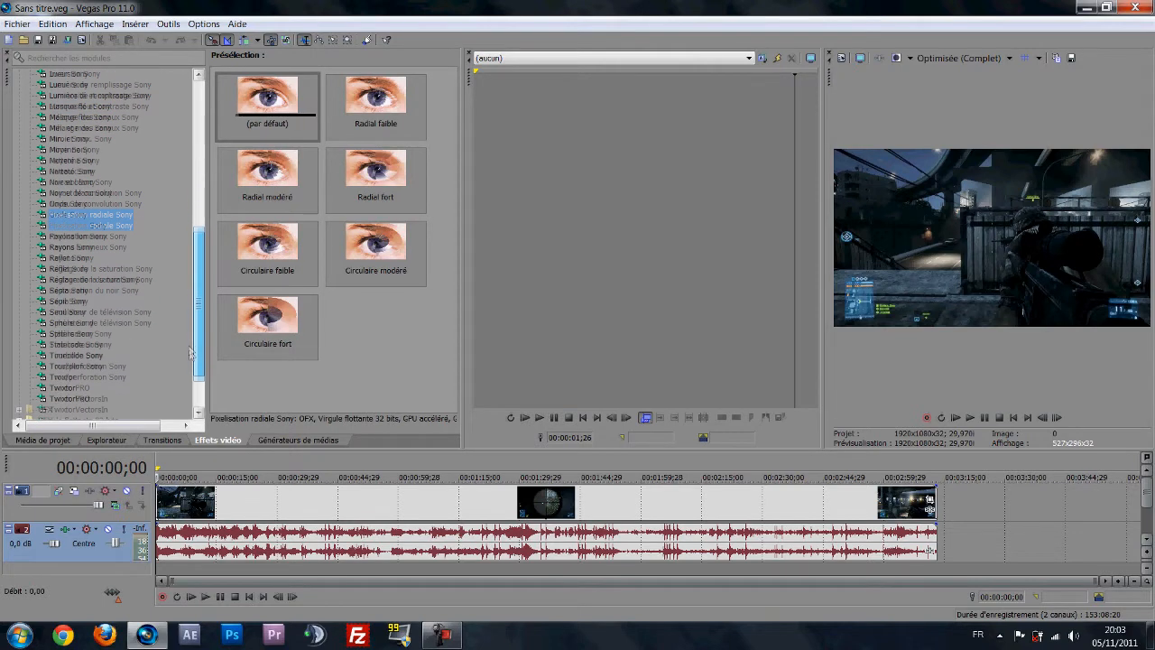
drag(191, 346, 189, 149)
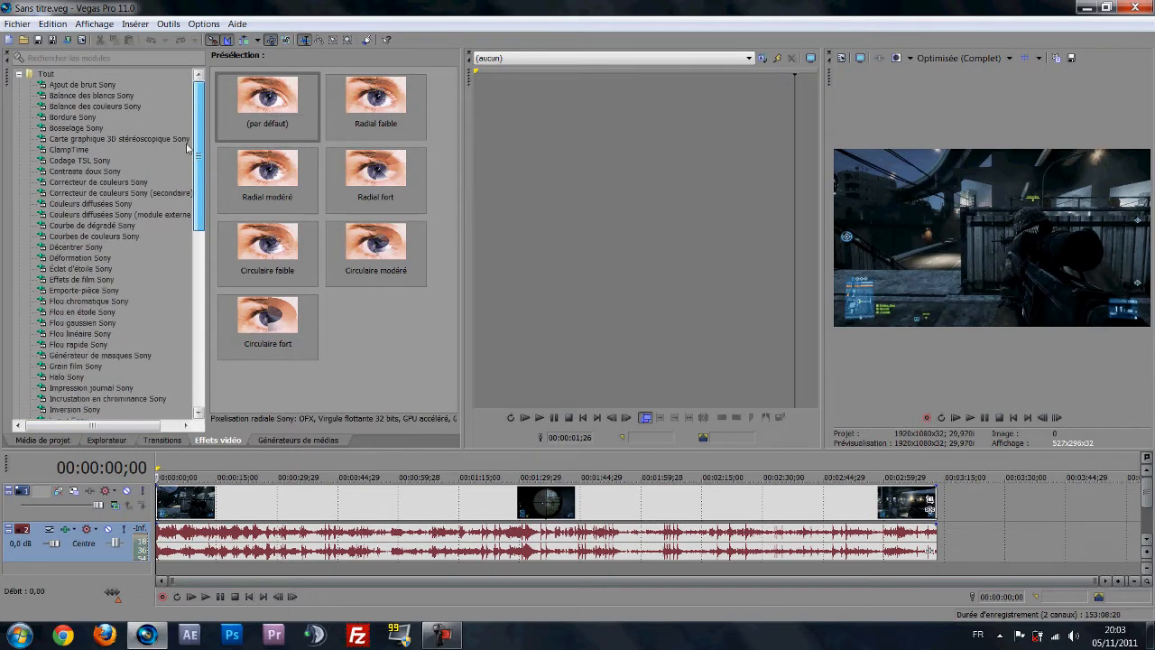
- Collapse the Tout effects folder and return to the file explorer showing the BF3 folder
click(19, 78)
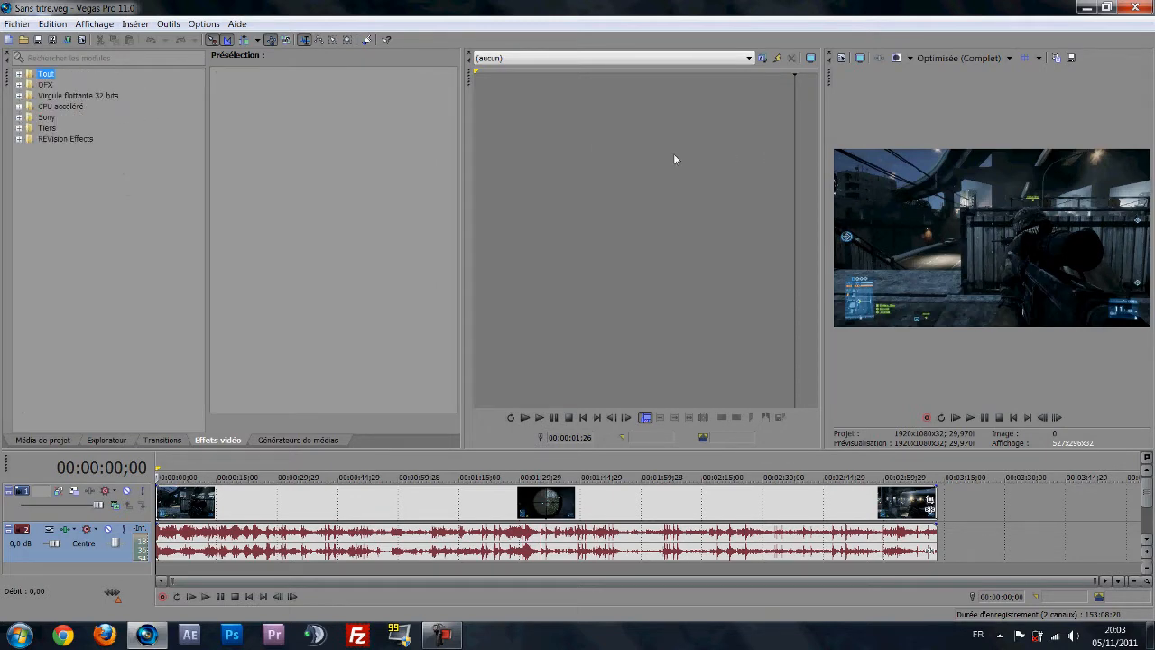
click(42, 440)
click(106, 439)
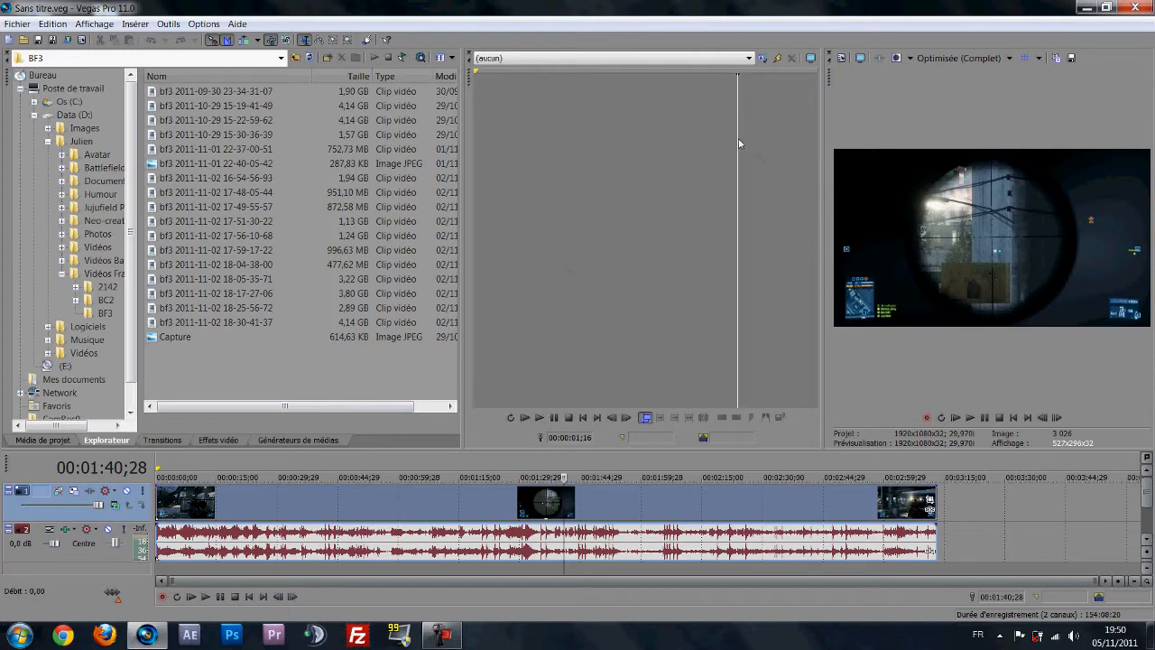
- Try the Anaglyphique (rouge/cyan) stereoscopic 3D mode in the project properties and discard the change
click(841, 60)
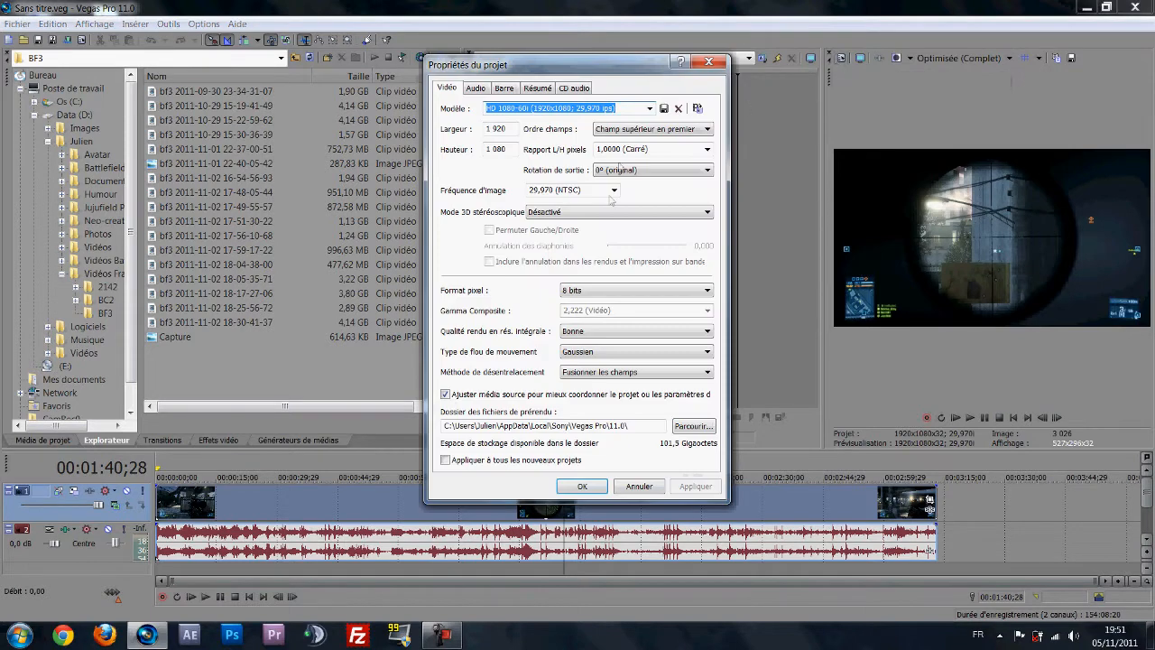
click(591, 213)
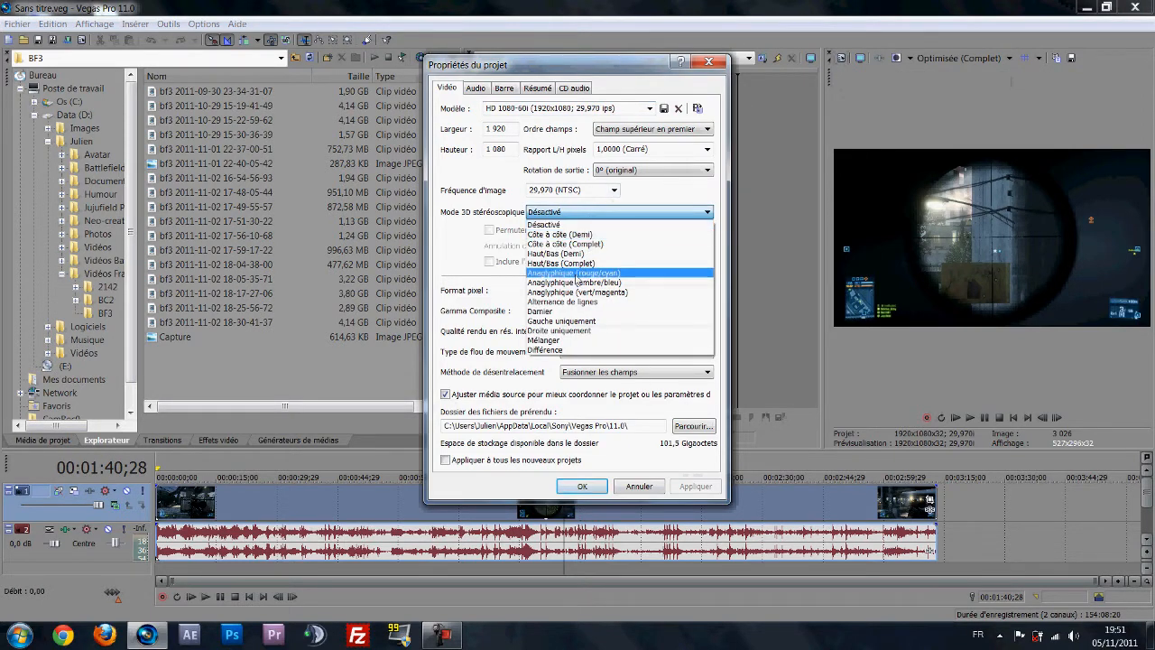
click(574, 274)
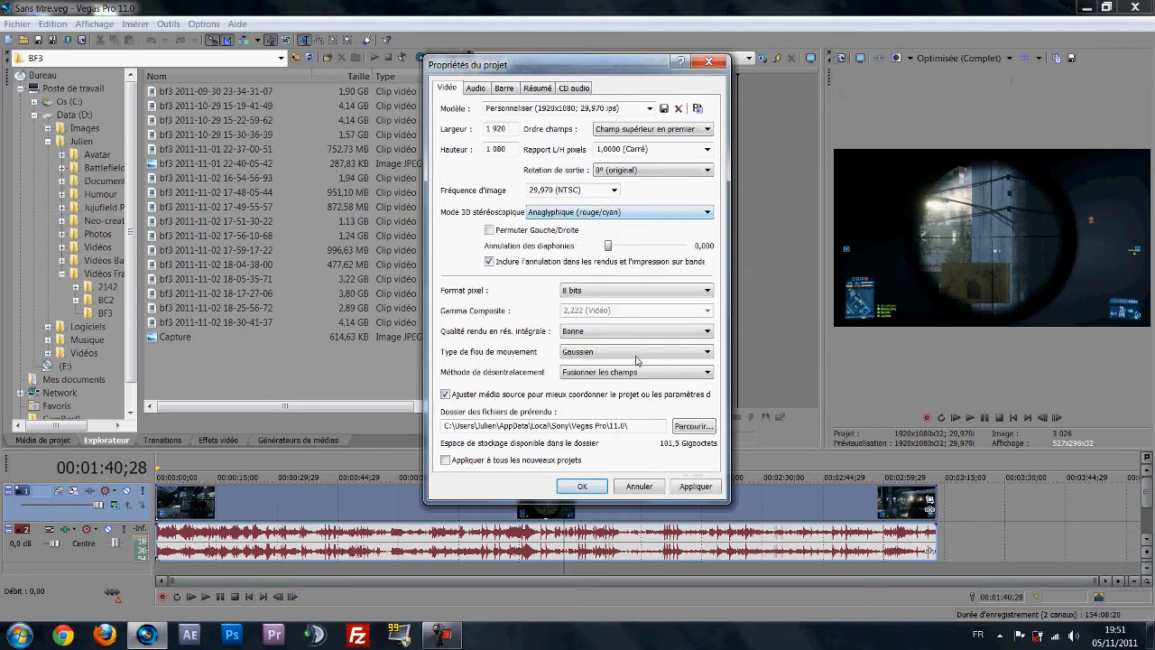
click(637, 487)
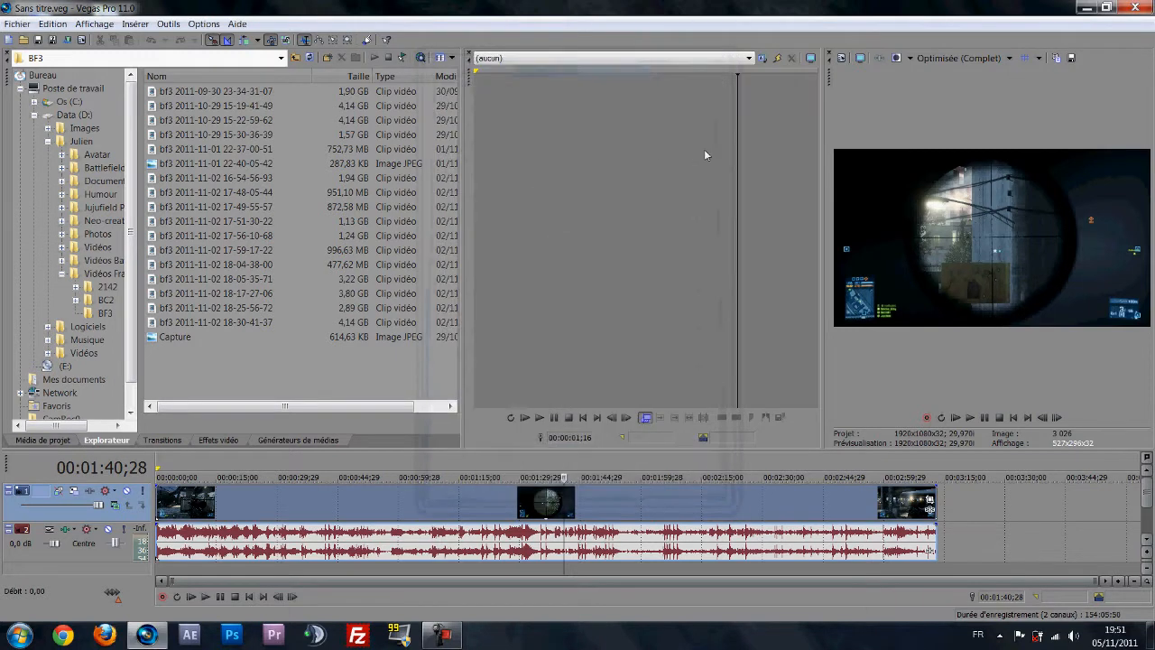
click(753, 147)
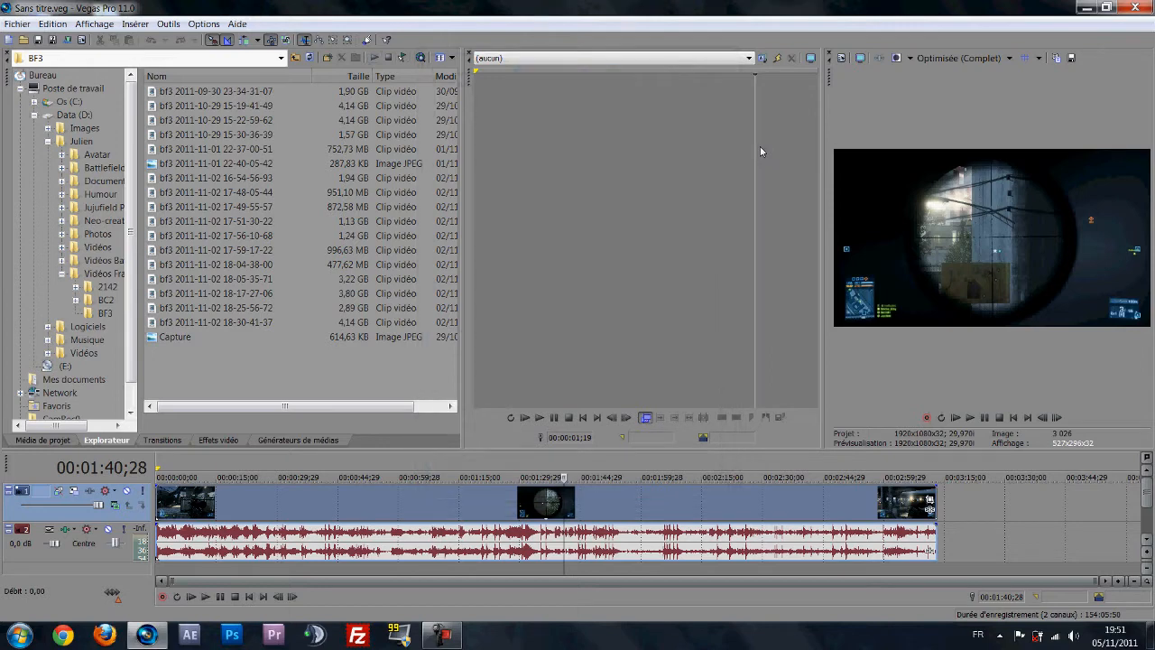
- Open the Rendre en tant que dialog and look through the available output formats
click(16, 24)
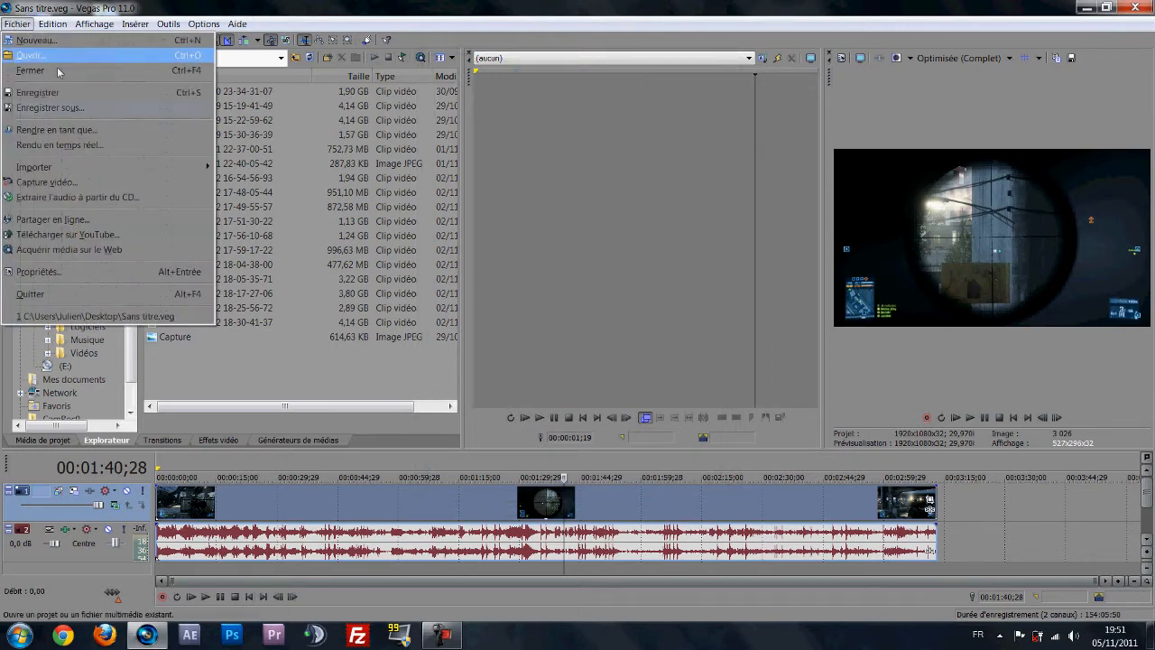
click(63, 134)
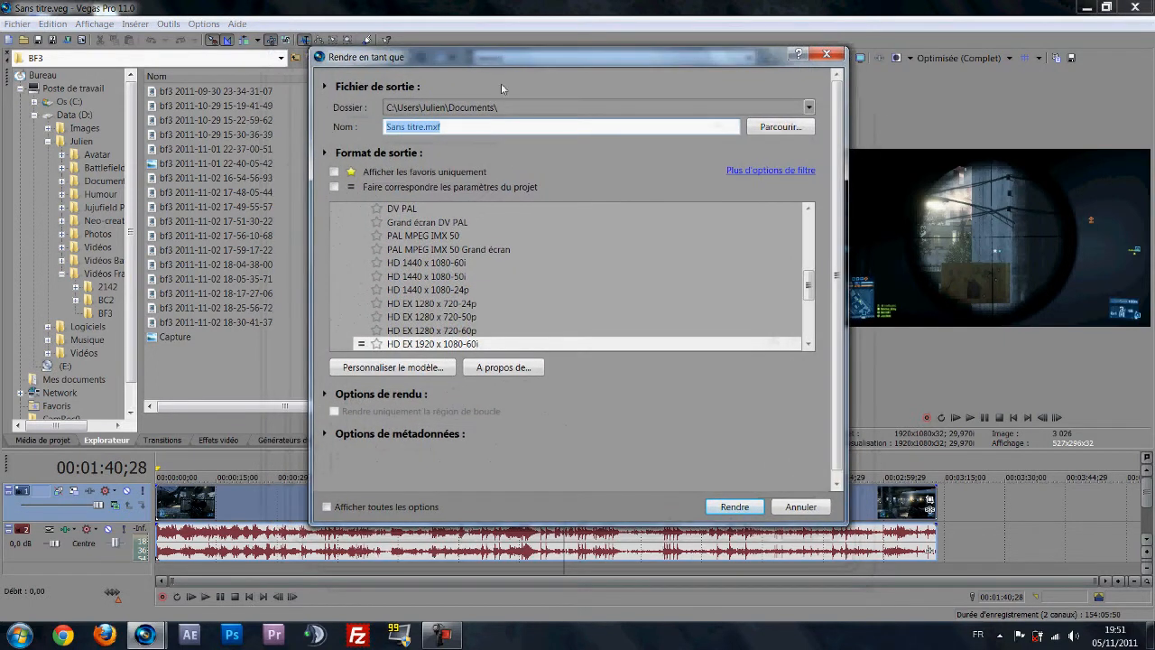
click(502, 127)
drag(810, 295, 800, 340)
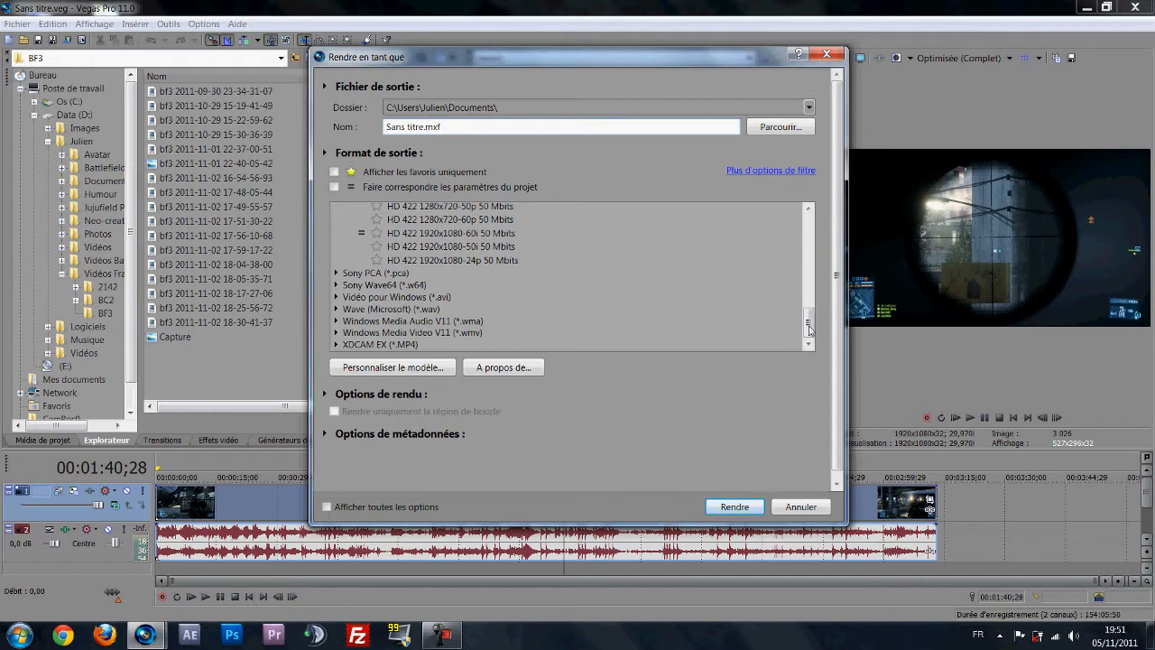
drag(809, 326, 801, 199)
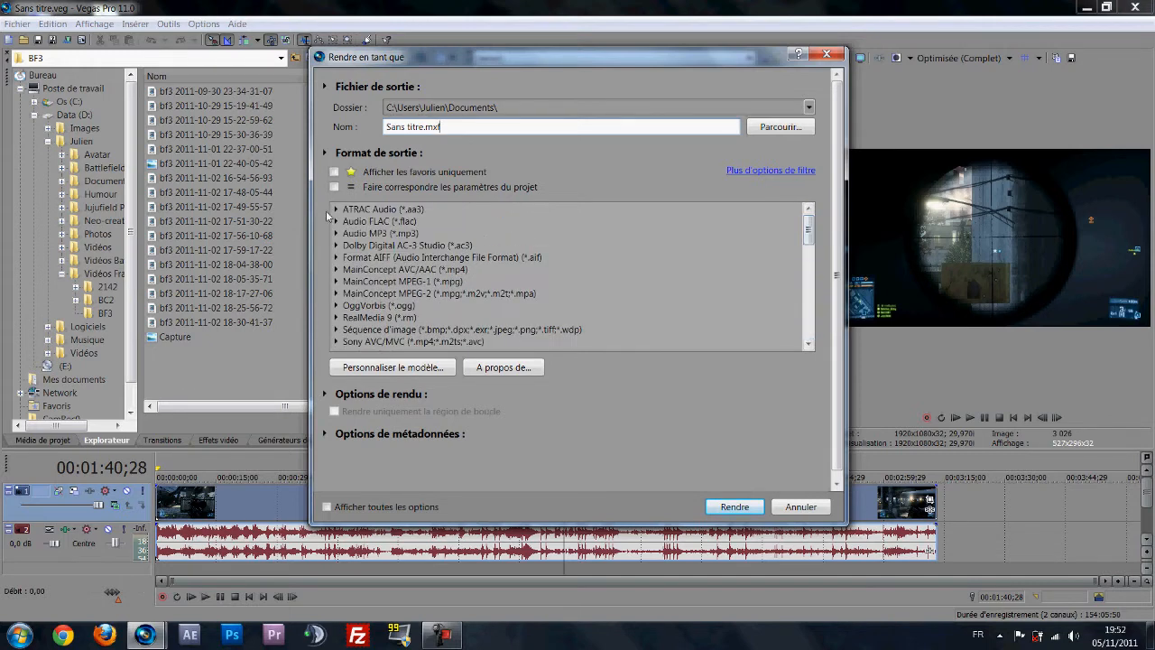
click(336, 209)
click(337, 209)
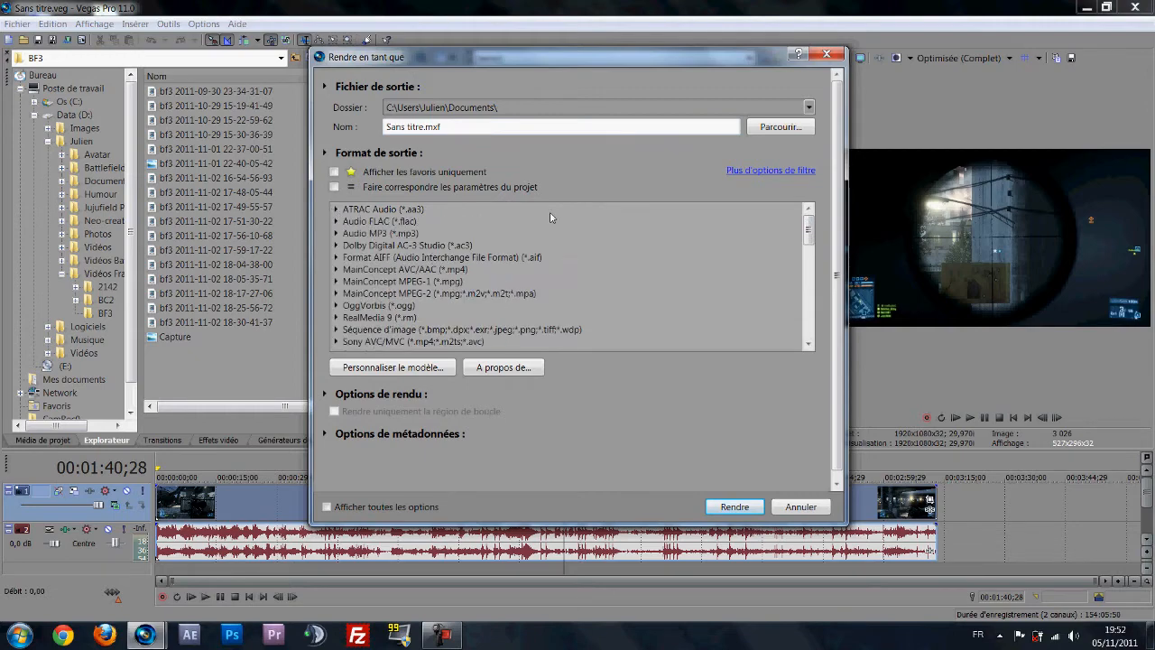
- Reposition the render dialog and choose the Sony MXF template HD EX 1920 x 1080-60i
drag(808, 232, 807, 238)
drag(709, 56, 560, 71)
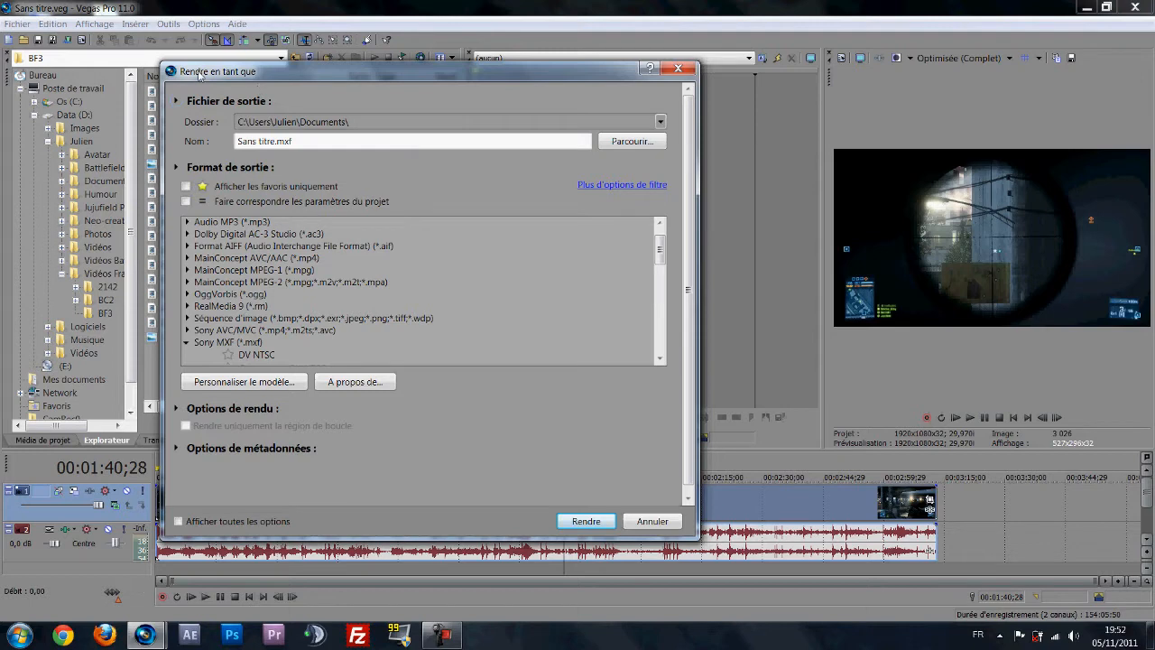
drag(262, 73, 362, 94)
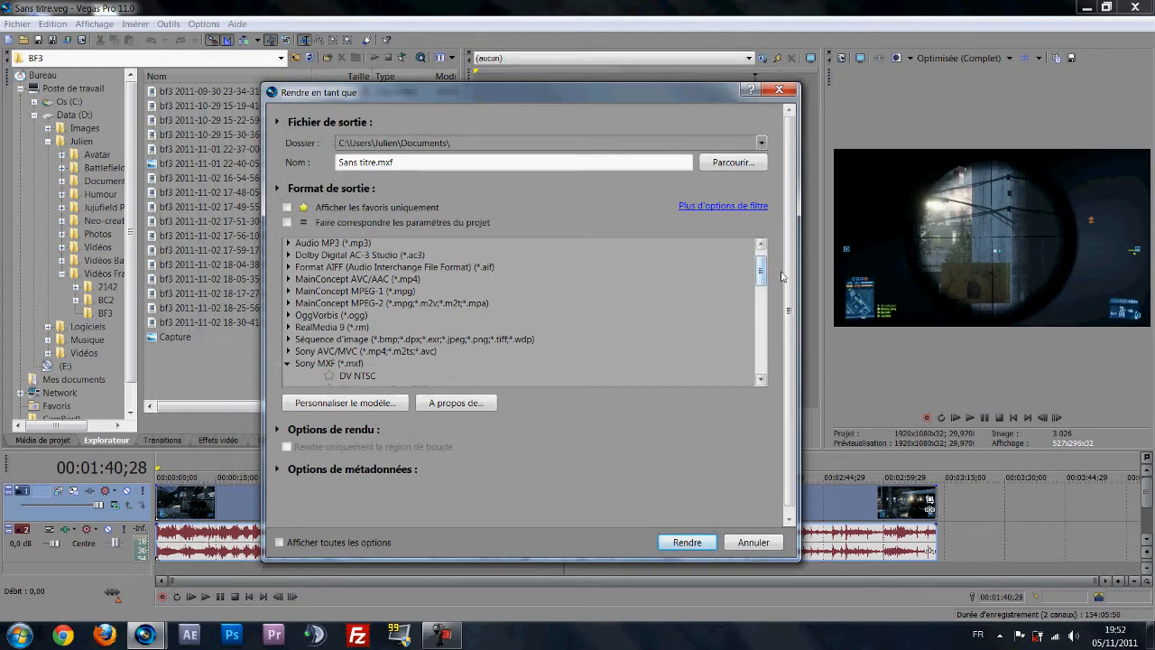
drag(763, 275, 746, 345)
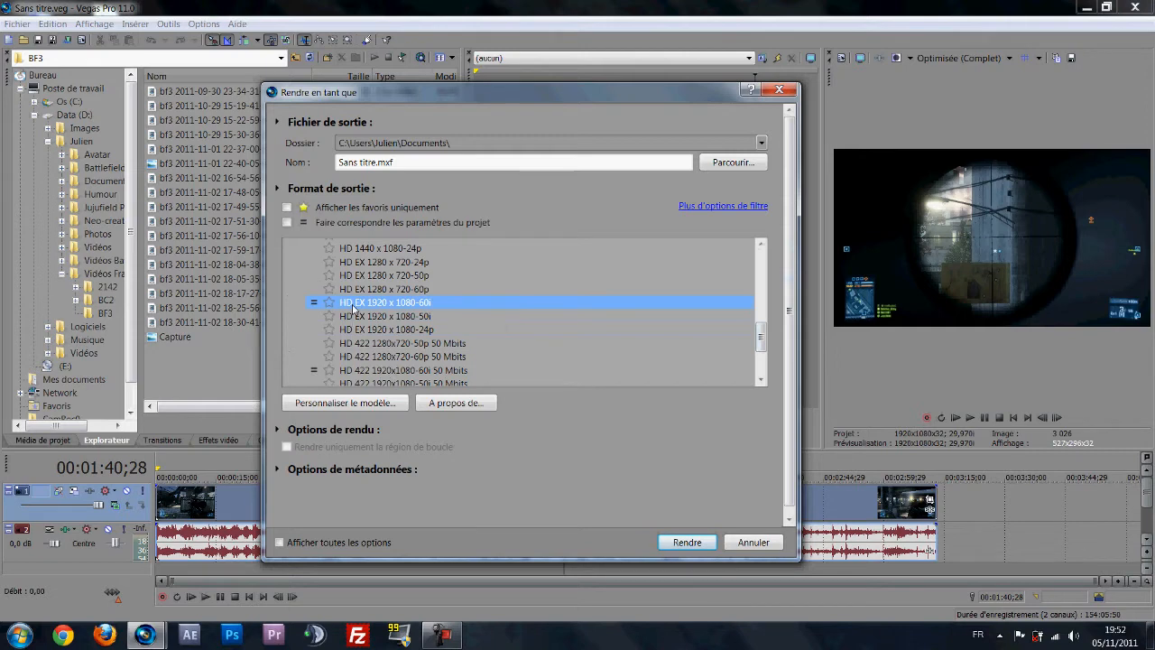
drag(759, 337, 760, 347)
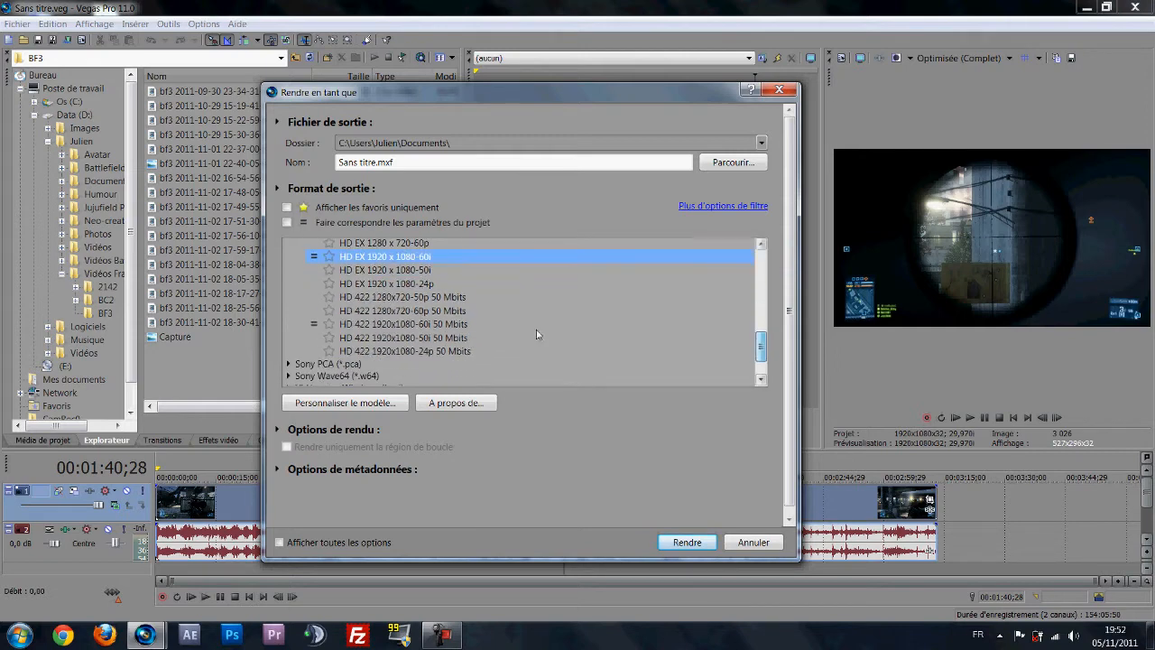
drag(758, 358, 763, 311)
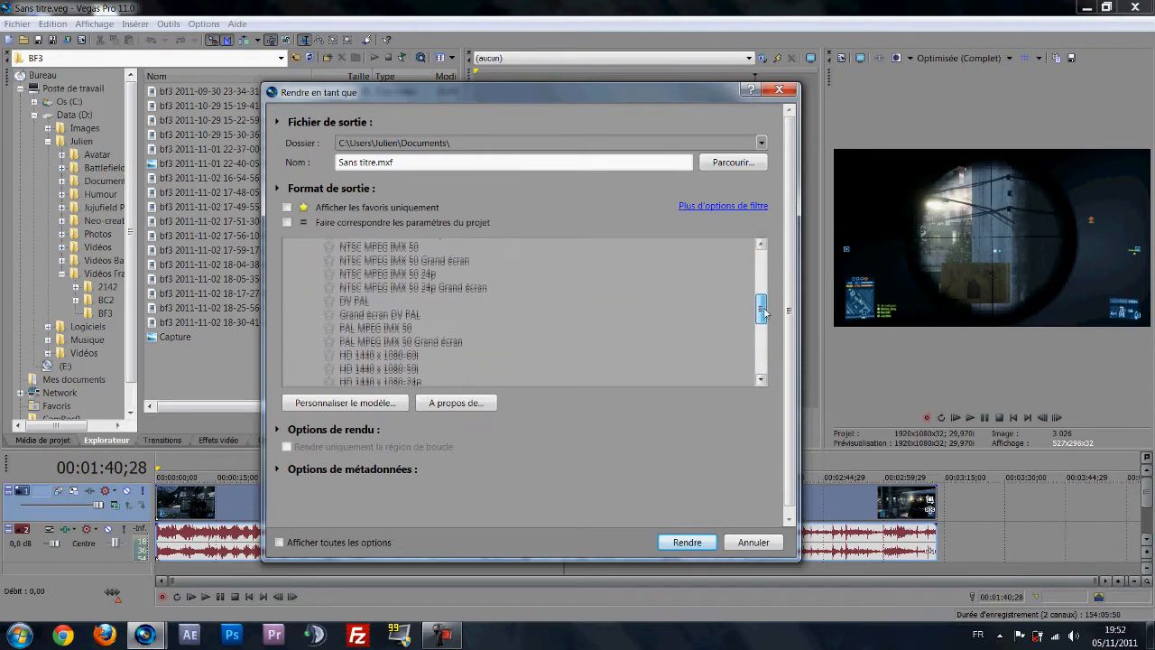
- Open the HD EX 1920 x 1080-60i template's custom settings and look through the video format, frame rate, image size and aspect options
click(366, 406)
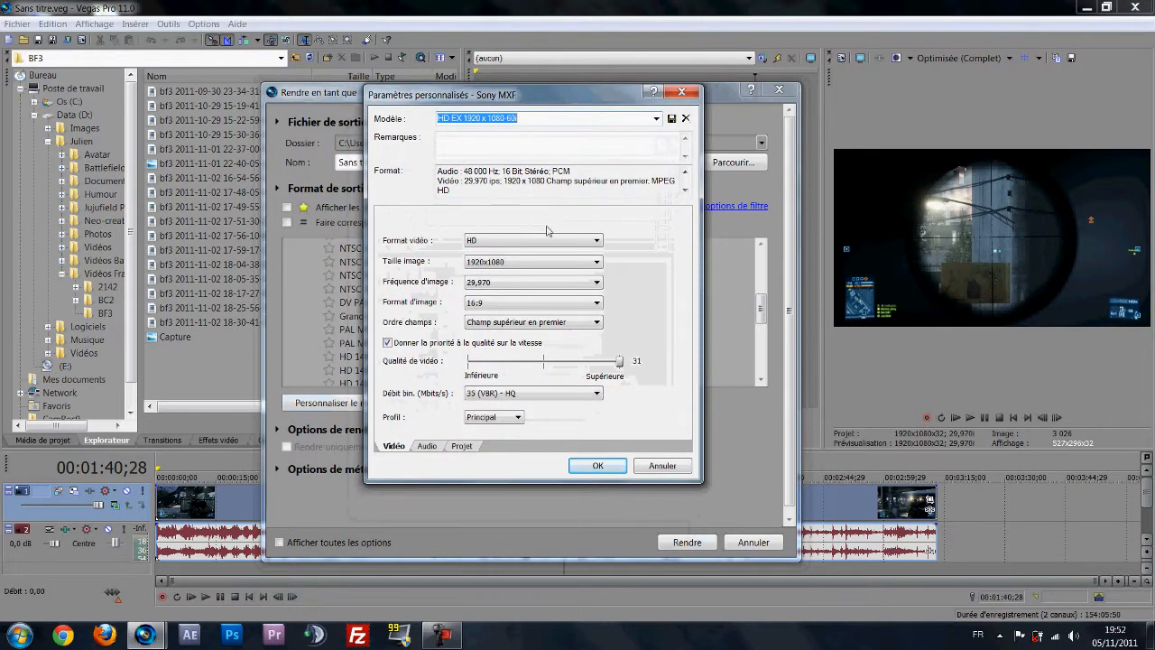
click(551, 241)
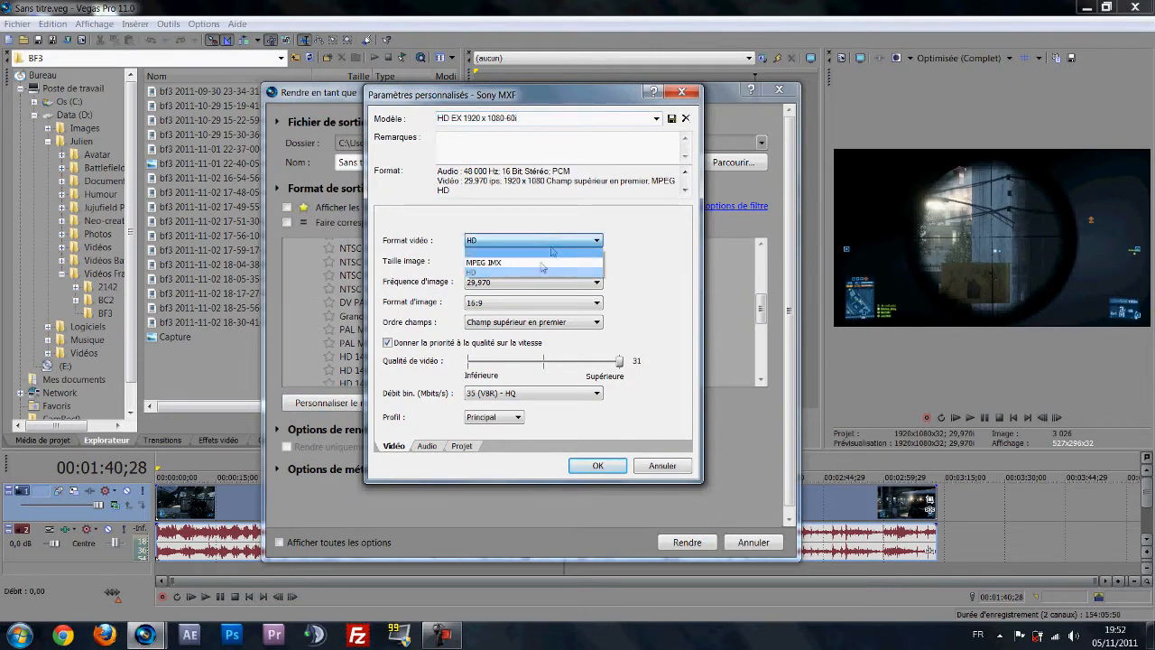
click(542, 270)
click(548, 282)
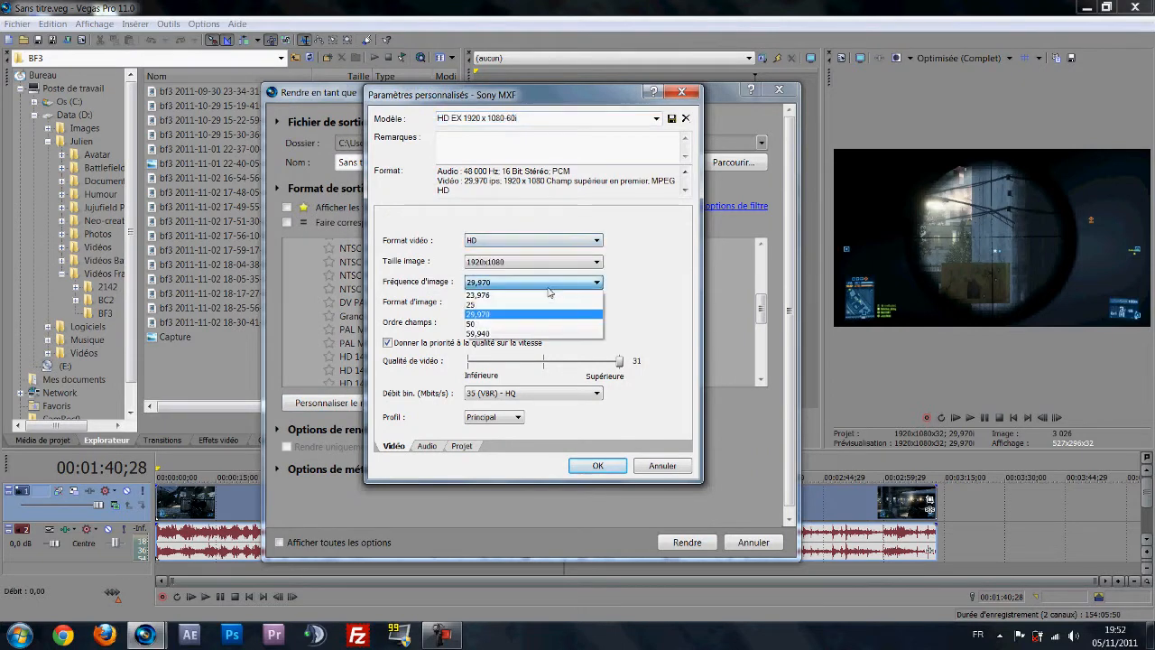
click(552, 283)
click(561, 262)
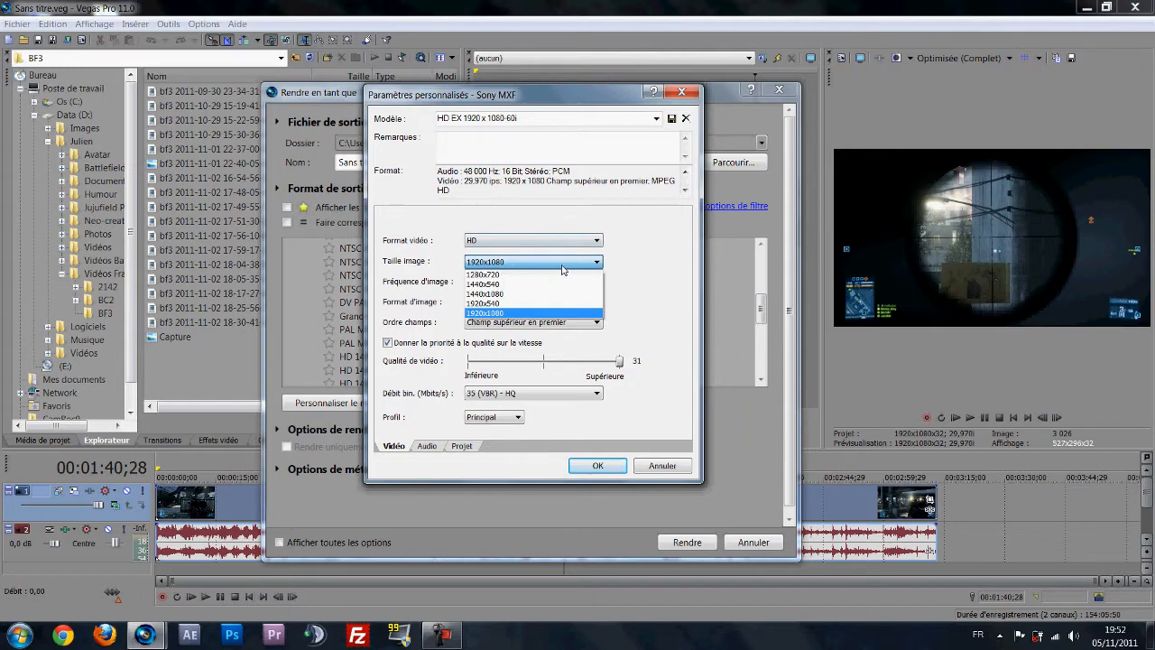
click(561, 264)
click(546, 303)
click(547, 305)
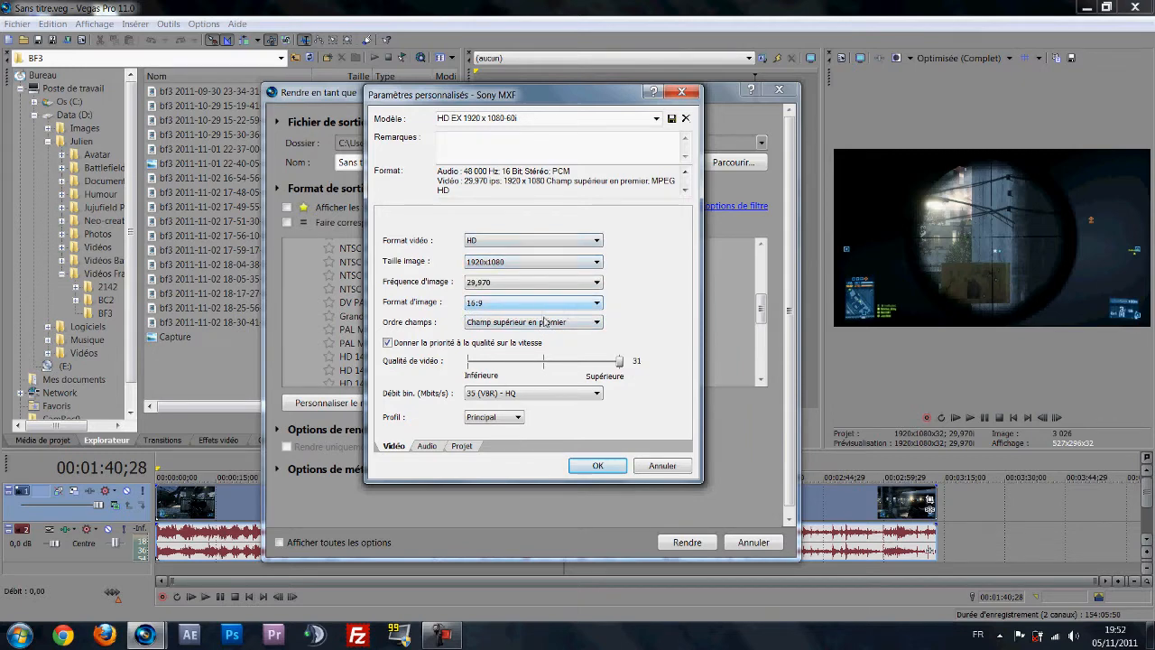
- Try the Progressif field order in the custom template, discard it and cancel the render dialog
click(553, 323)
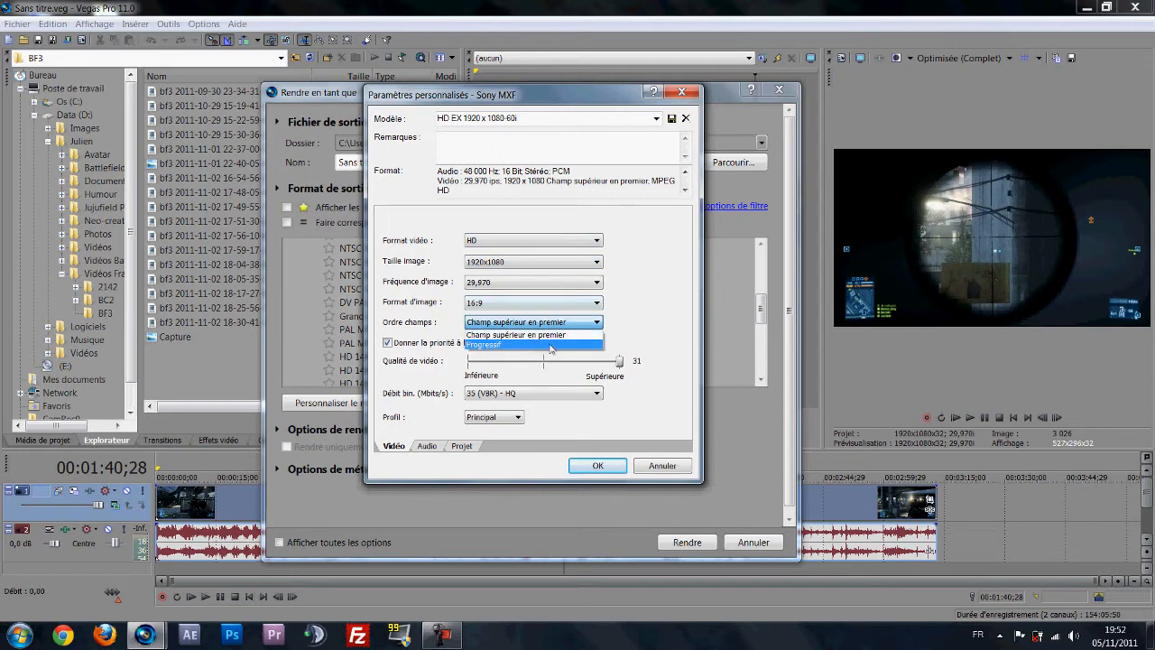
click(558, 344)
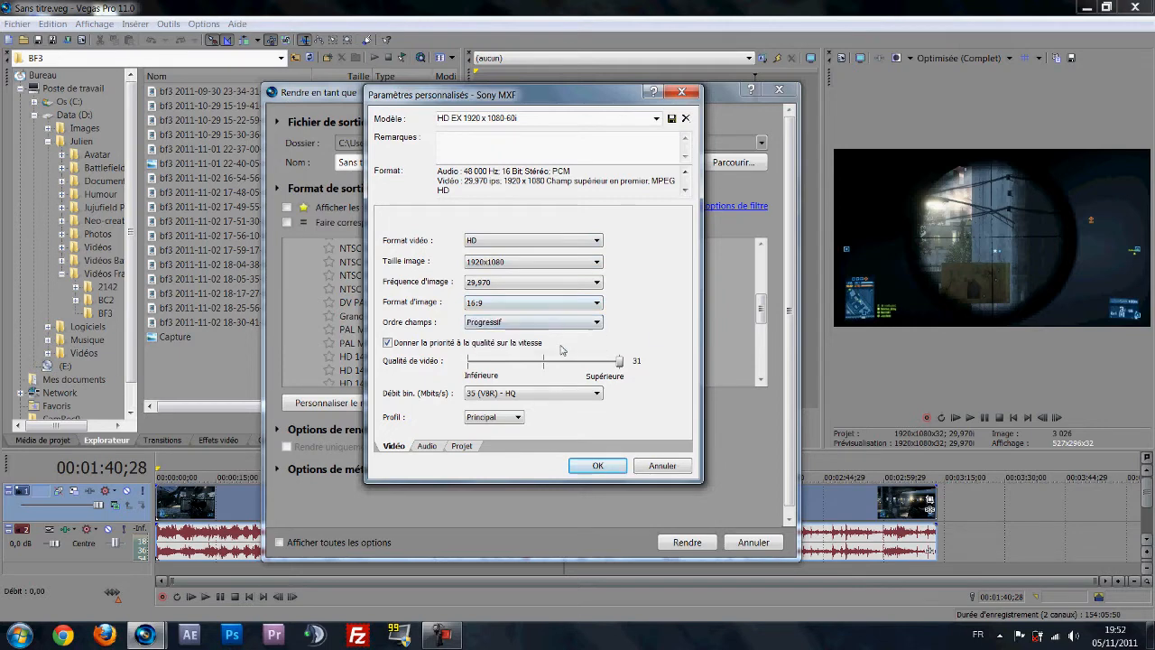
click(660, 465)
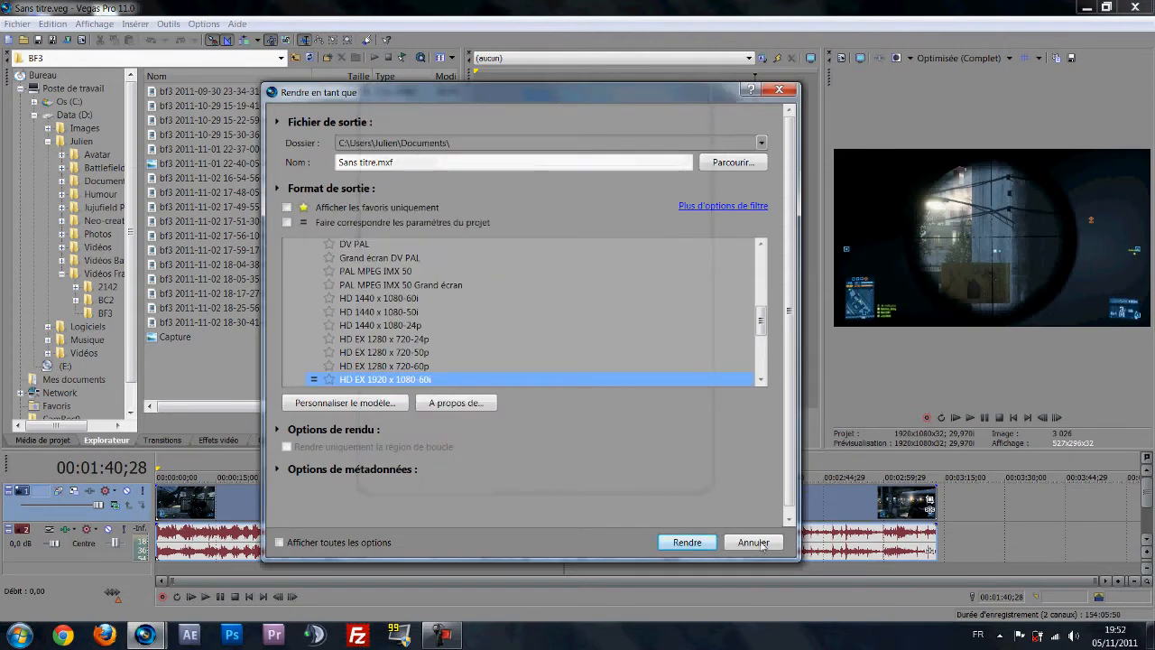
click(753, 542)
click(963, 522)
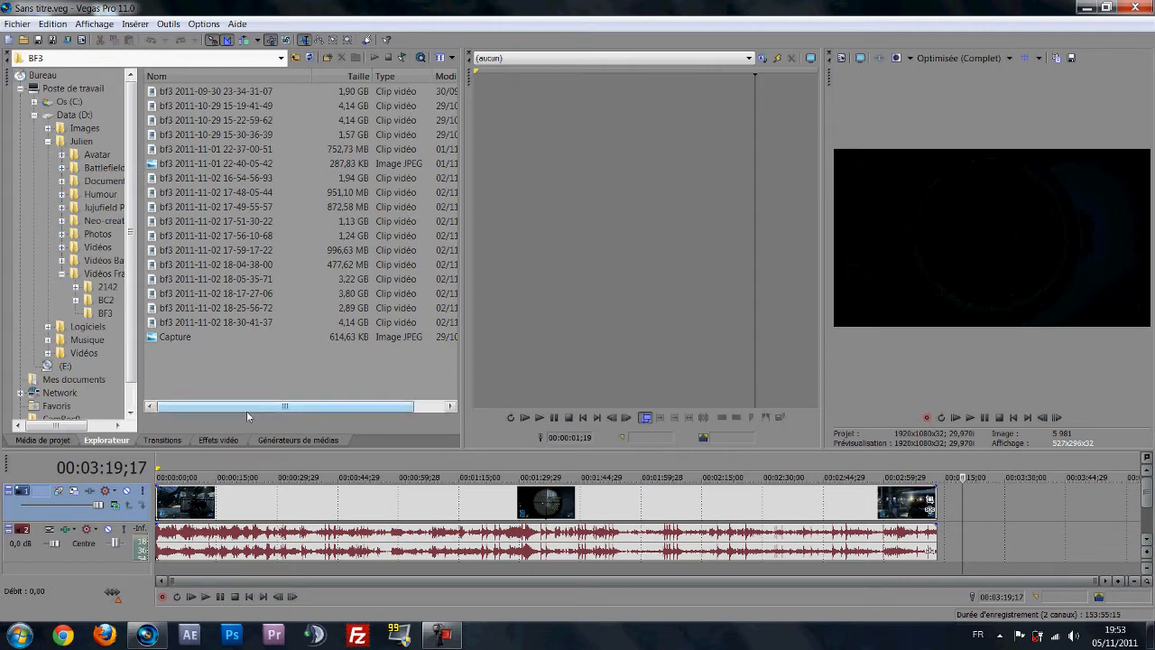
mouse_move(258, 412)
mouse_down()
mouse_move(289, 414)
mouse_move(258, 414)
mouse_up()
click(155, 442)
click(112, 442)
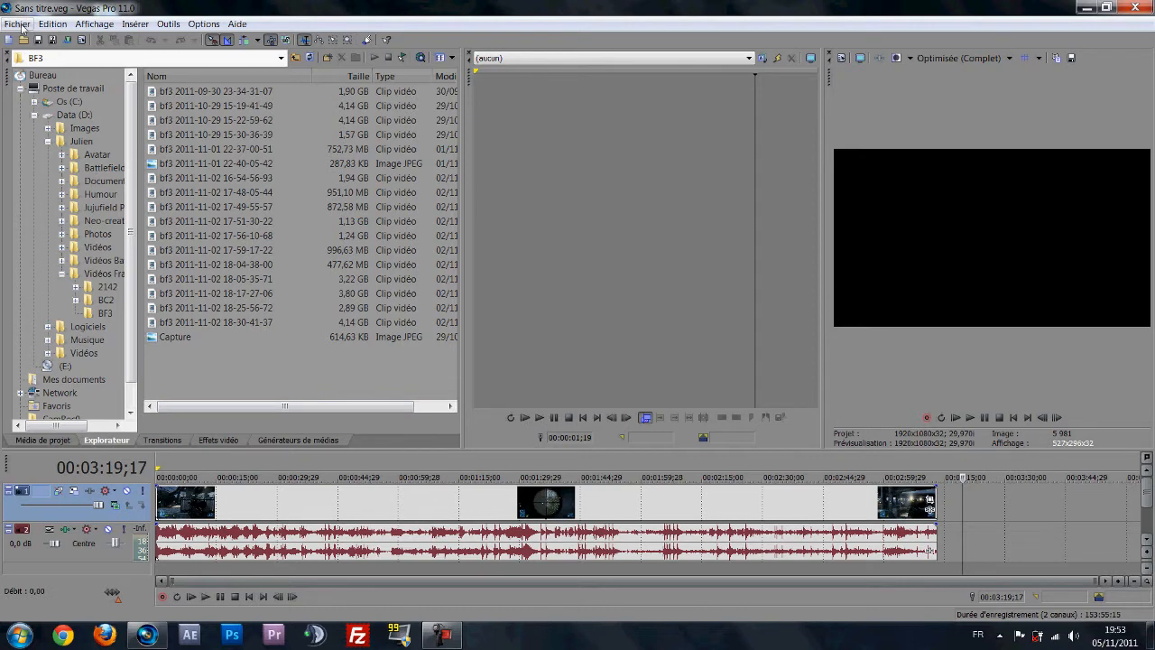
click(668, 234)
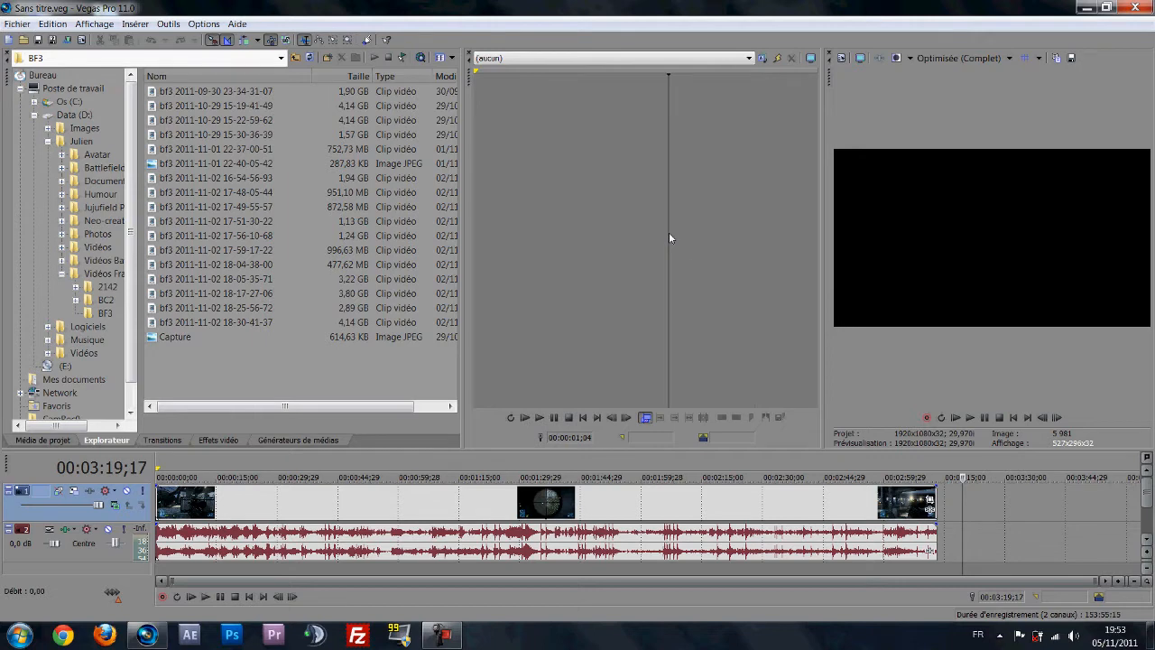
click(959, 508)
click(945, 514)
click(956, 514)
click(944, 516)
click(955, 517)
click(946, 520)
click(968, 516)
click(947, 519)
click(962, 519)
- Look through the video preview quality levels and the resolution choices under Prévisualisation, Bonne and Optimisée
click(987, 59)
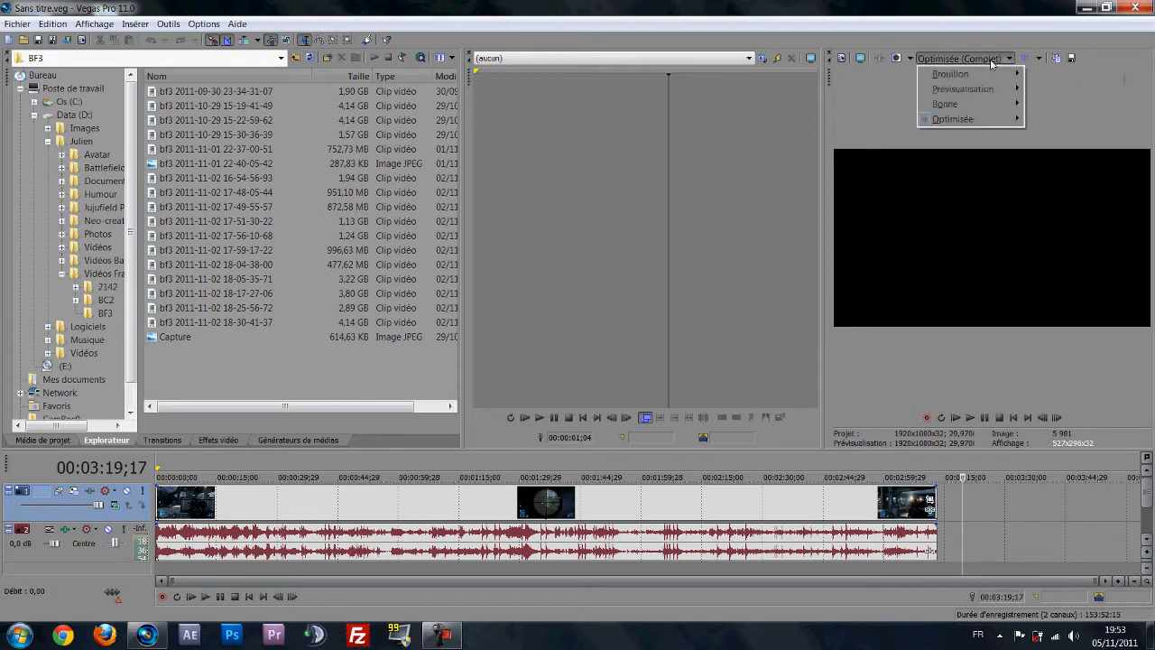
mouse_move(997, 90)
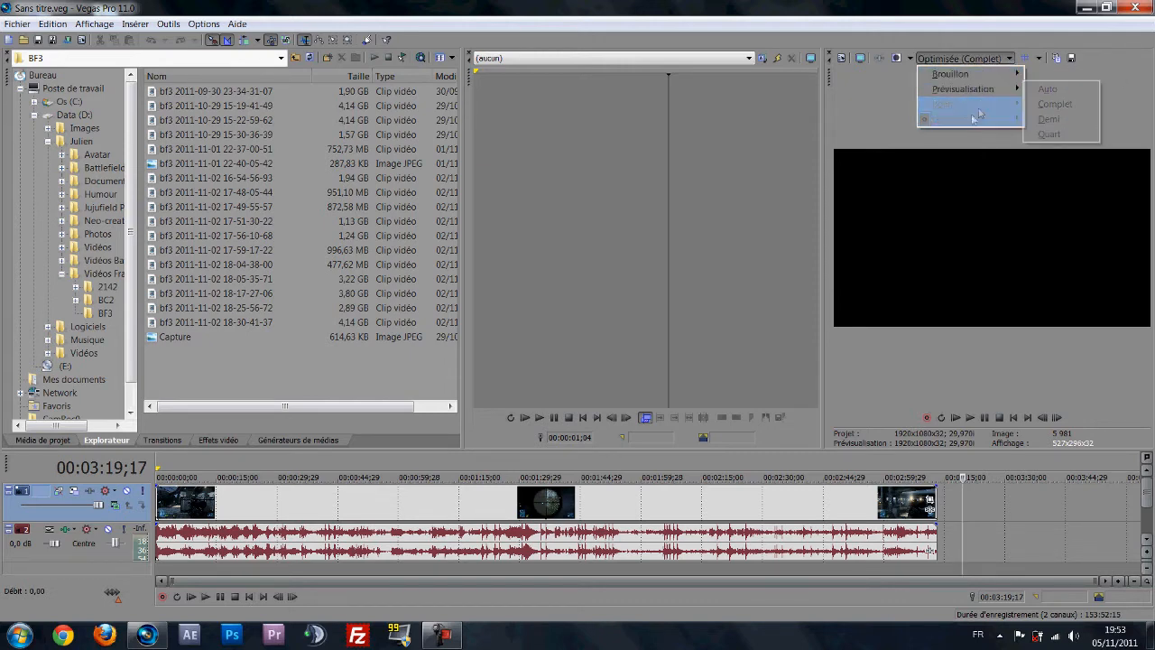
click(1035, 105)
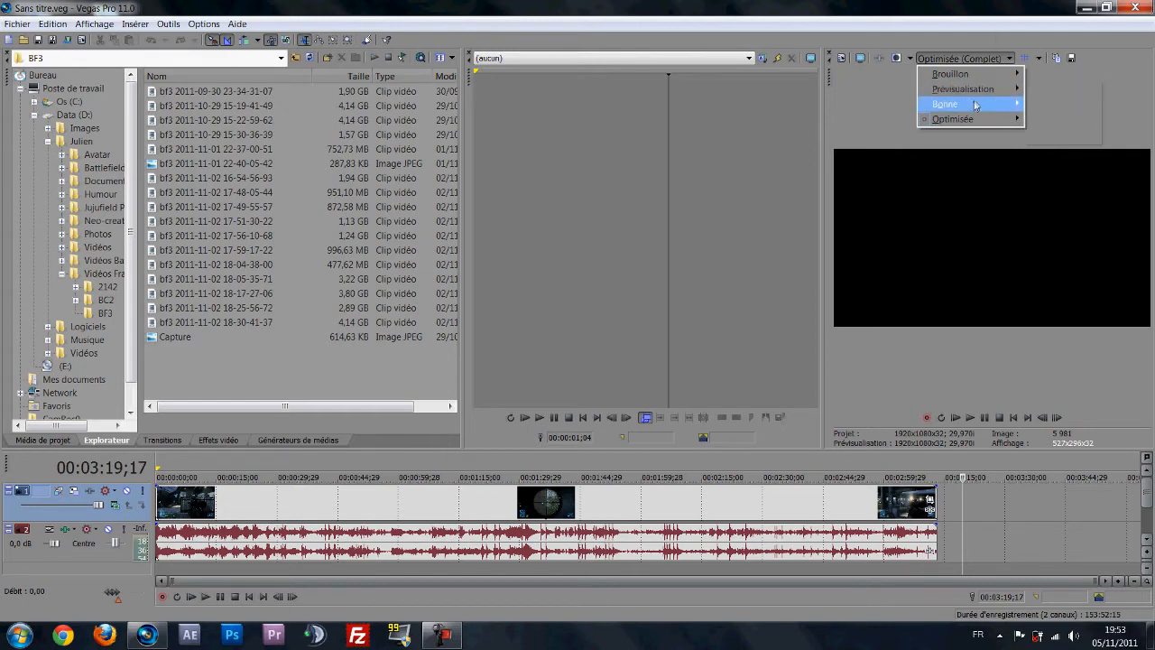
mouse_move(957, 118)
click(772, 177)
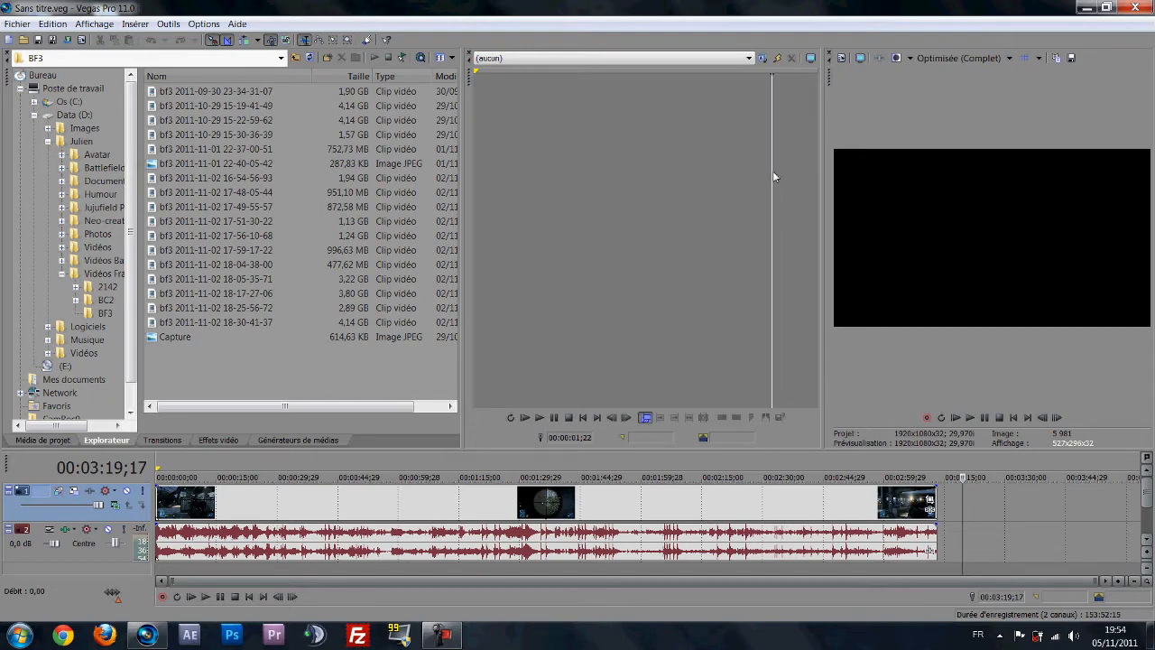
click(1012, 58)
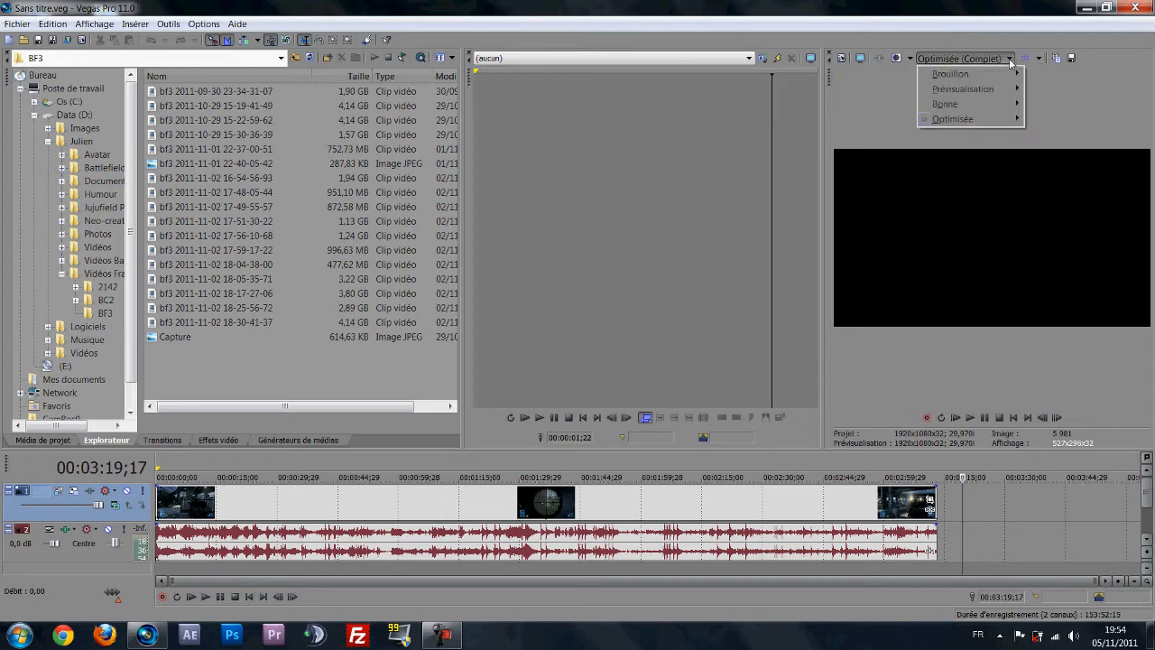
mouse_move(1002, 121)
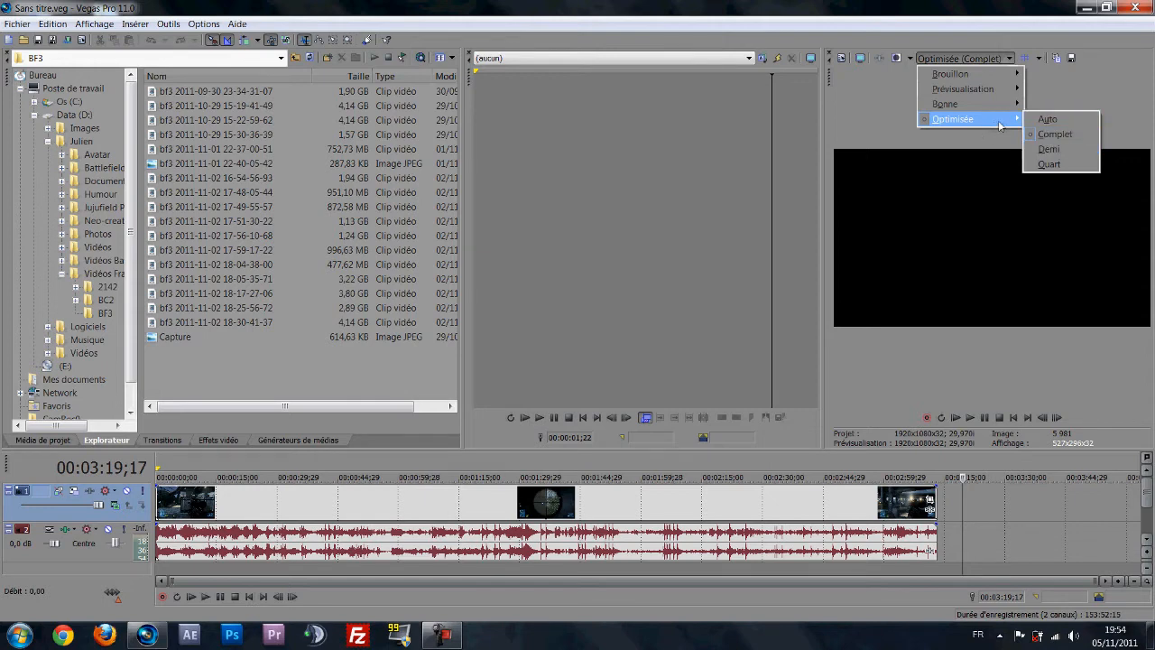
click(708, 150)
click(743, 143)
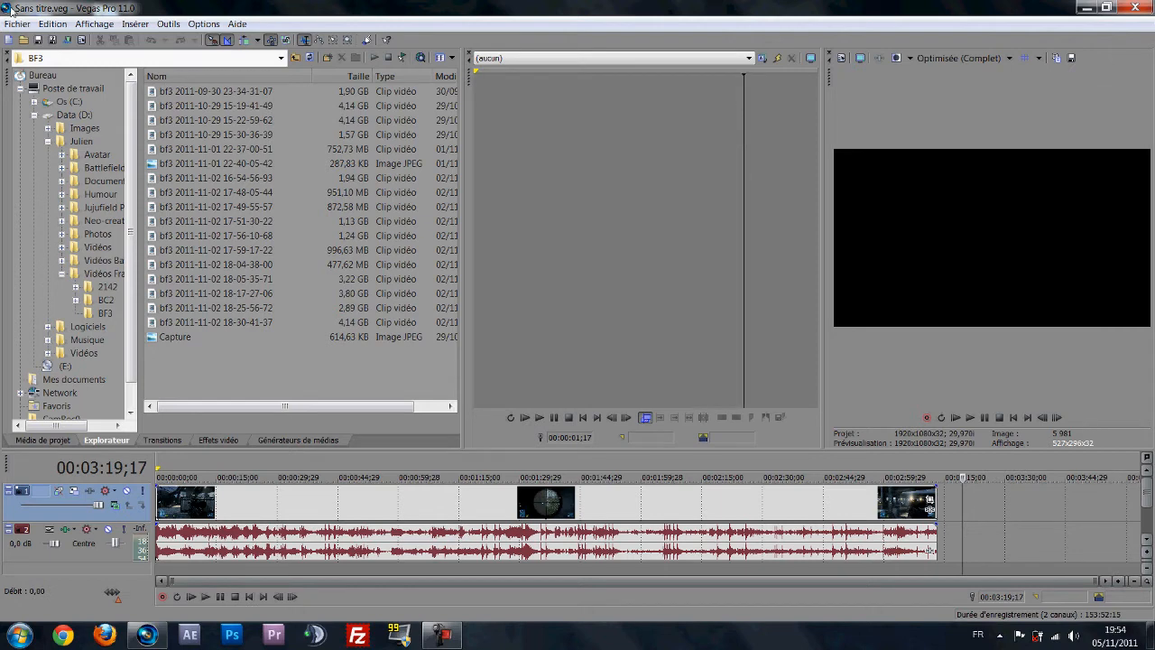
click(999, 59)
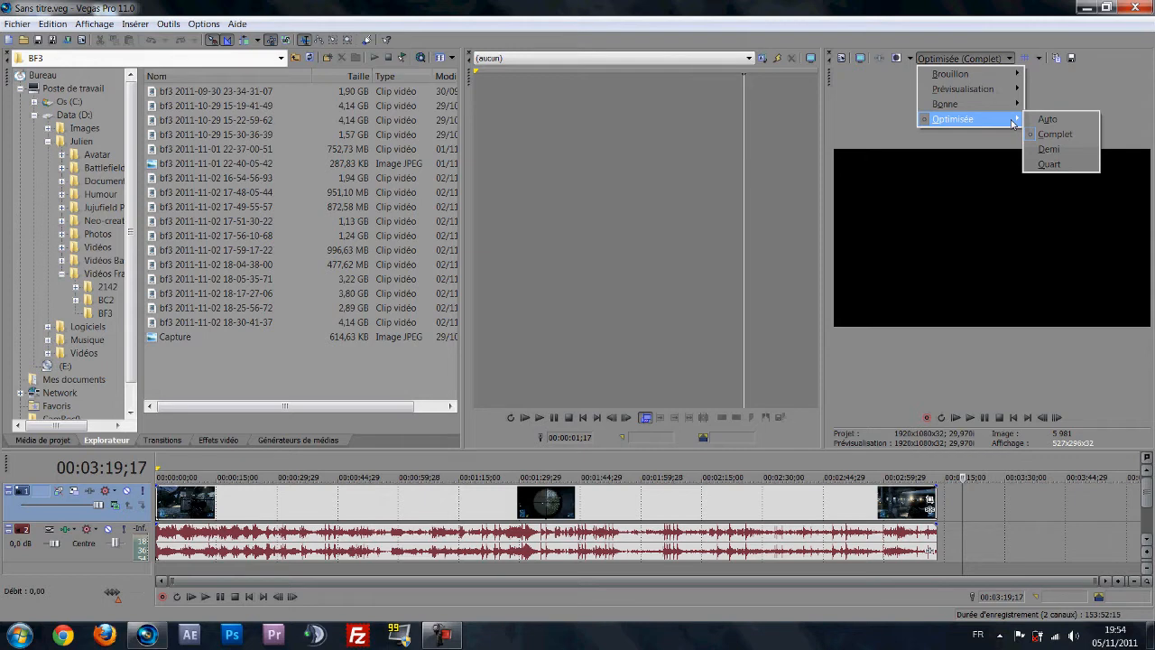
click(670, 130)
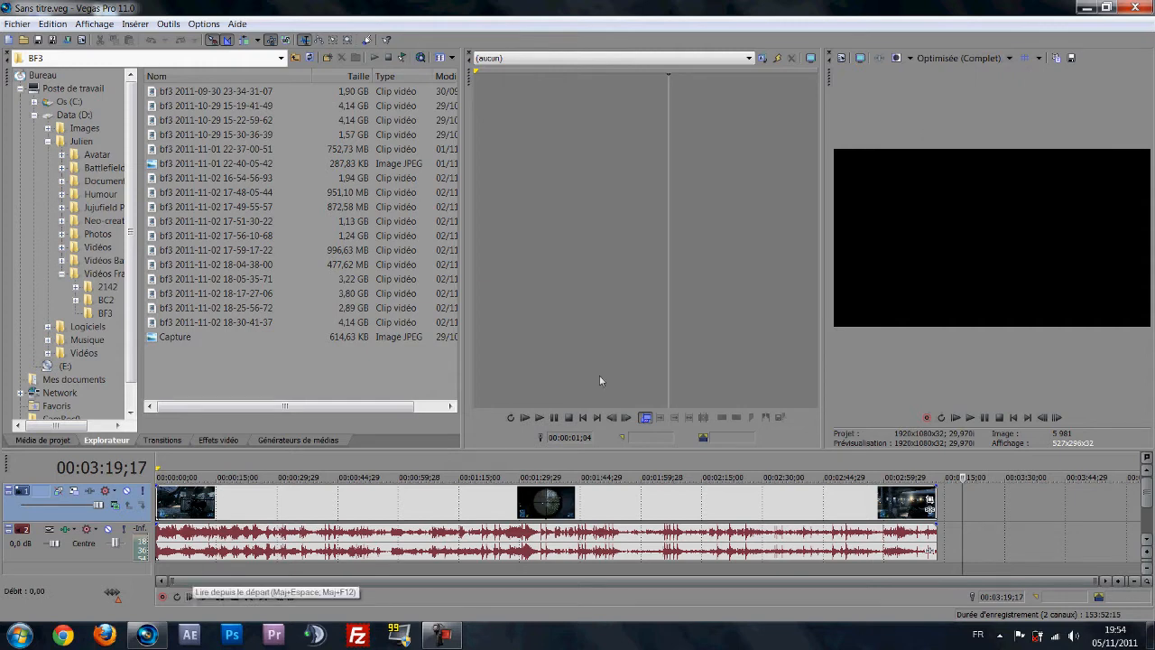
- Play the project from the start and lower the audio clip's volume to silence
click(190, 596)
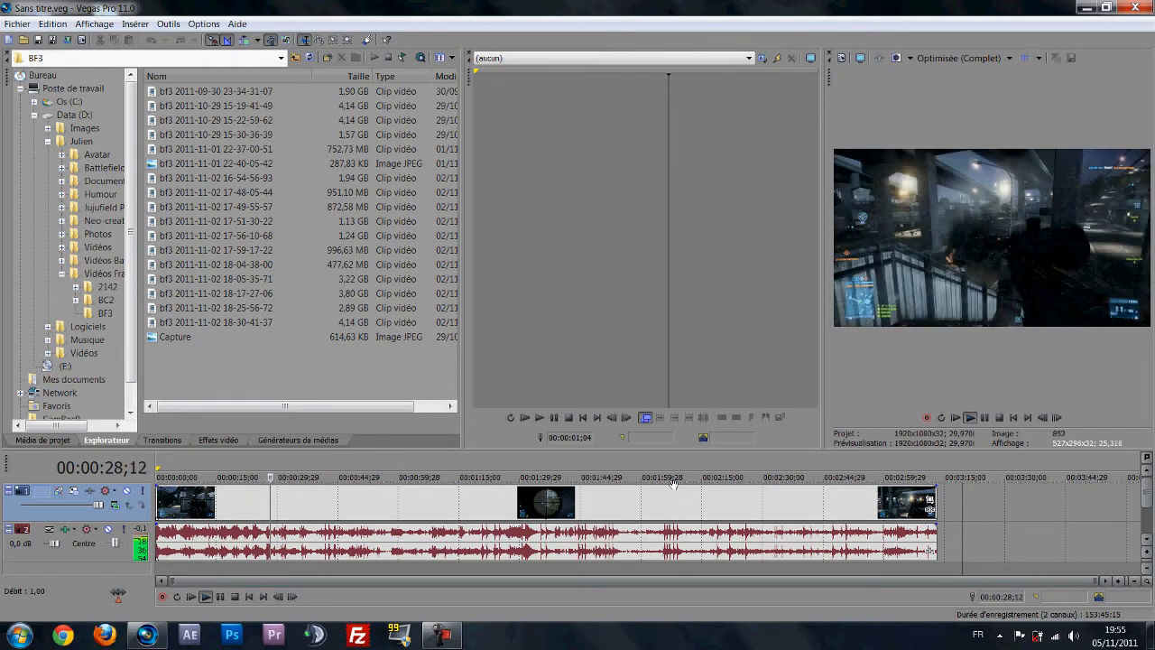
drag(613, 532, 612, 572)
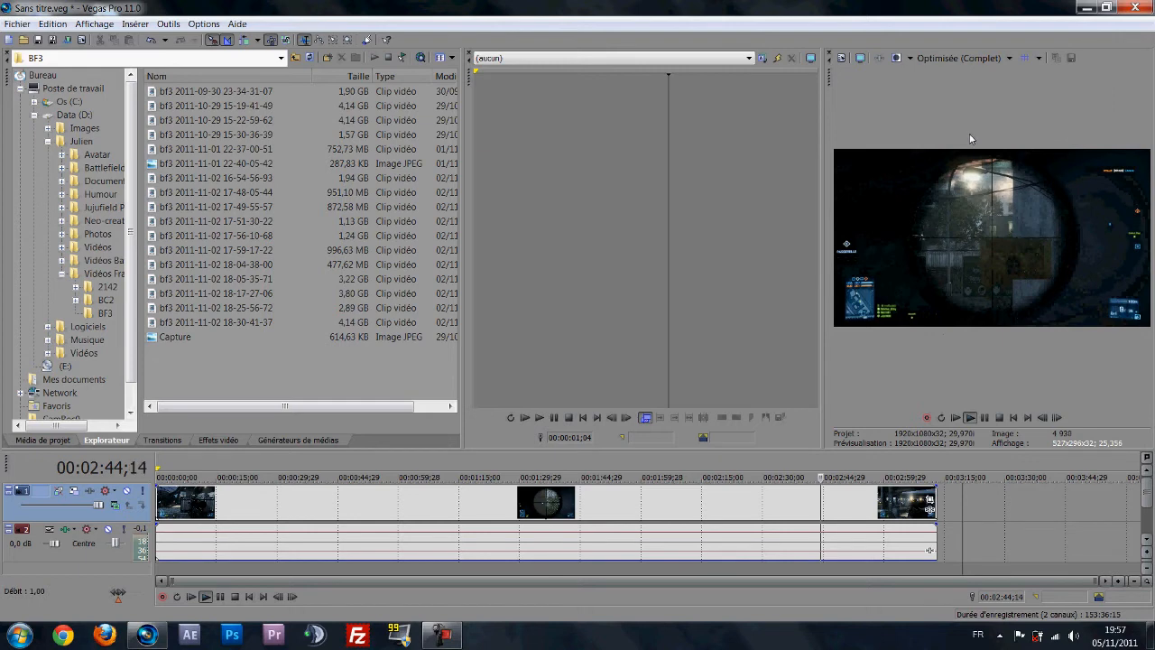
- Set the preview quality to Prévisualisation (Demi) and play the project from 00:01:00;16
click(1008, 57)
mouse_move(997, 89)
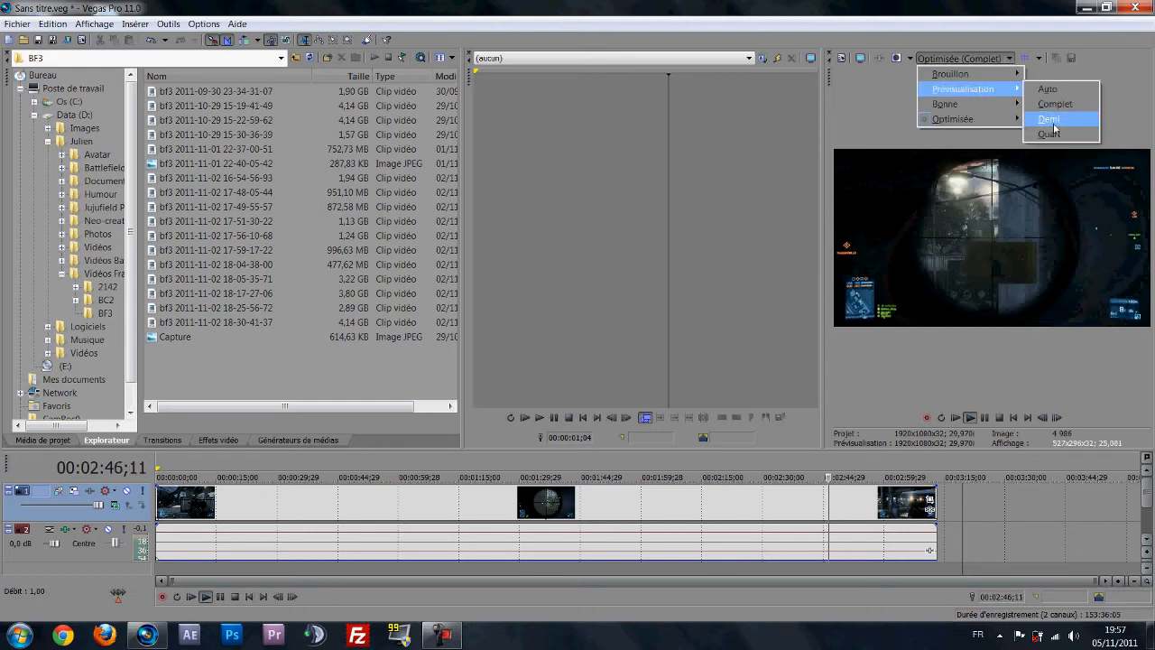
click(1052, 123)
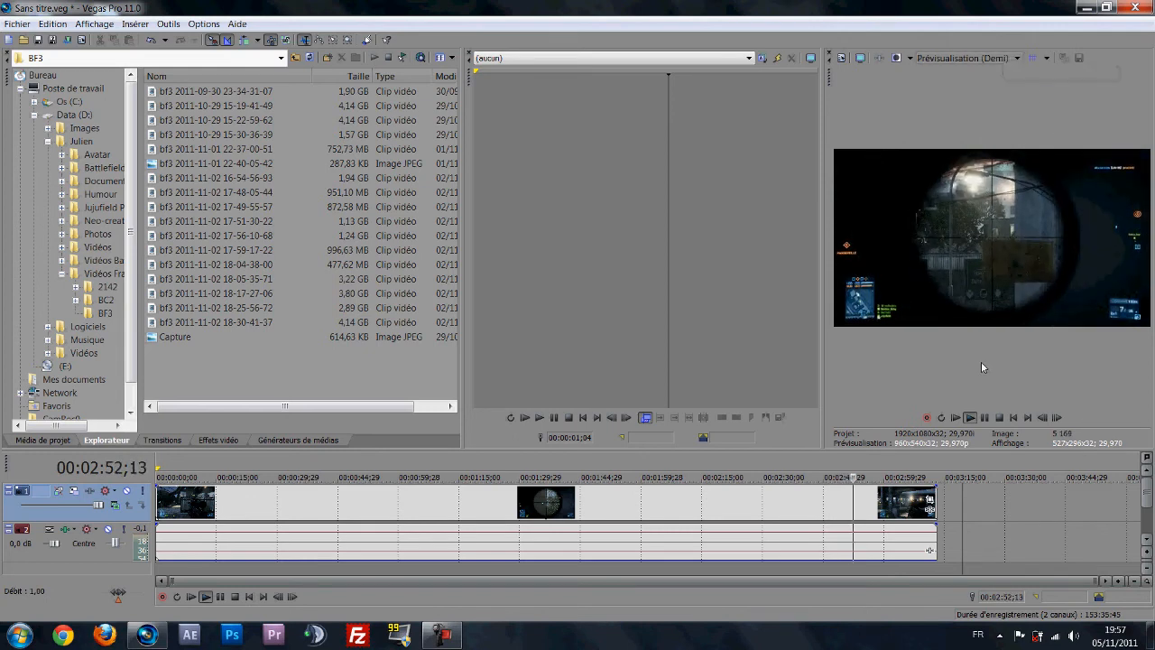
click(399, 540)
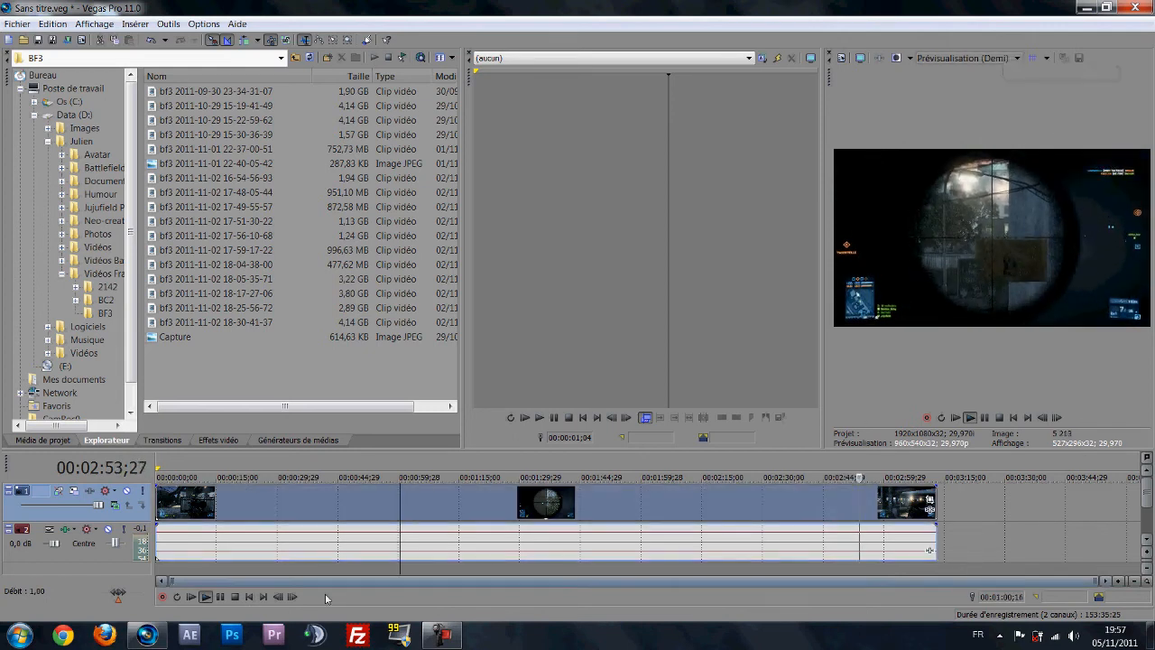
click(201, 603)
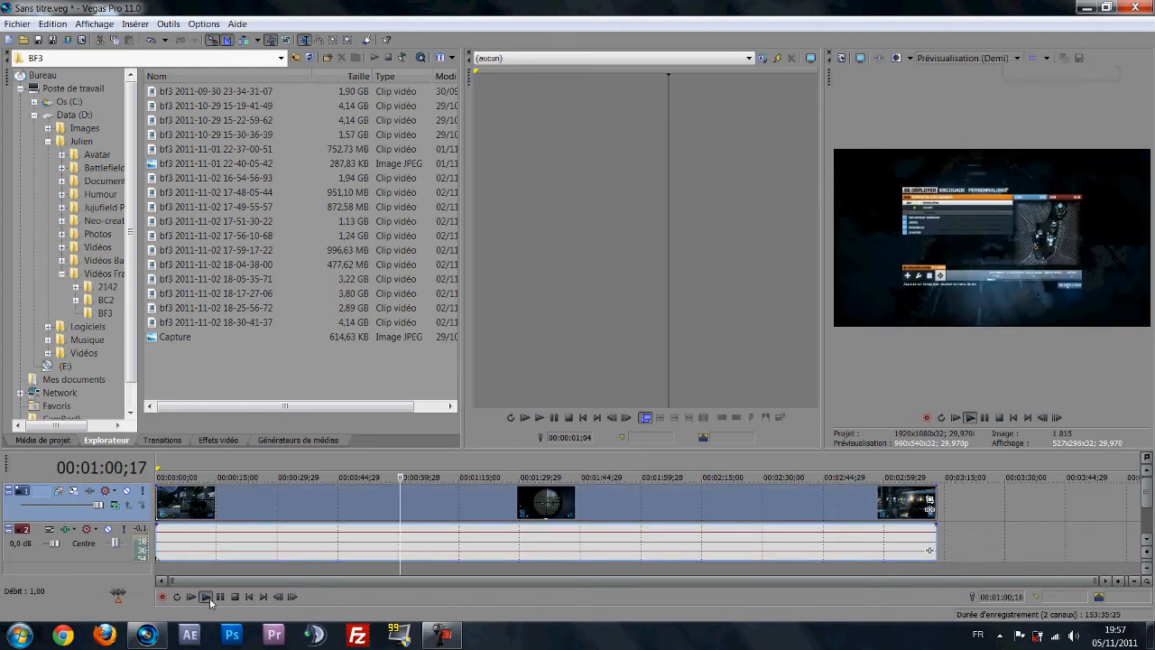
- Try the Brouillon (Demi) preview quality and set the preview back to Optimisée (Complet) during playback
click(994, 56)
click(1024, 94)
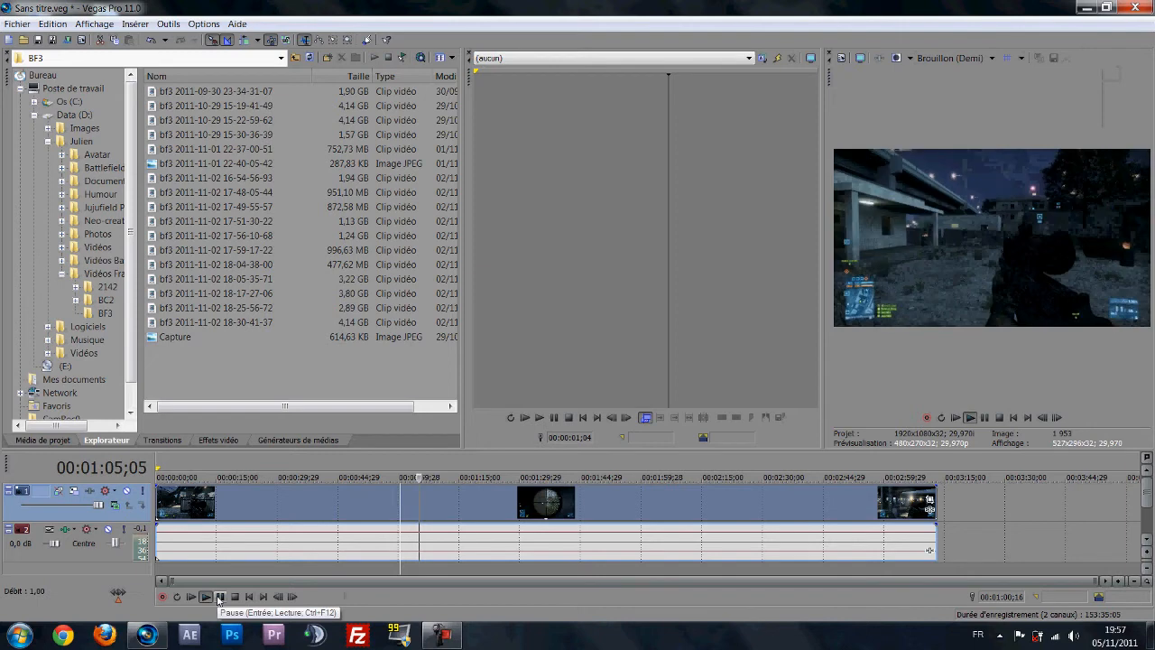
click(991, 58)
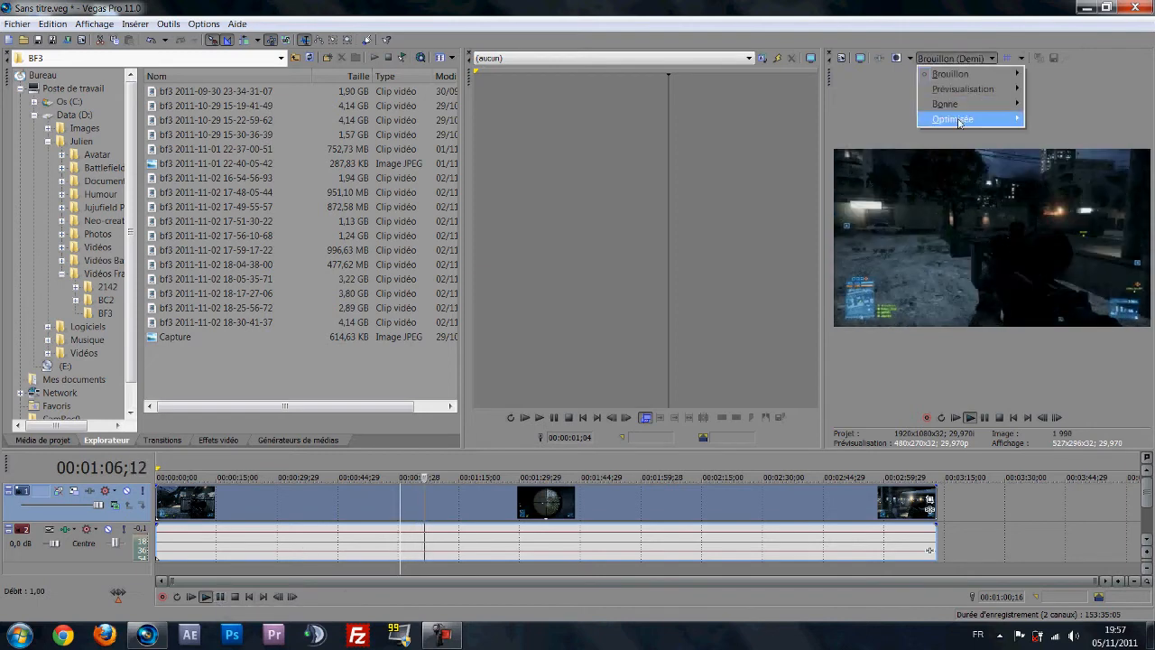
mouse_move(960, 122)
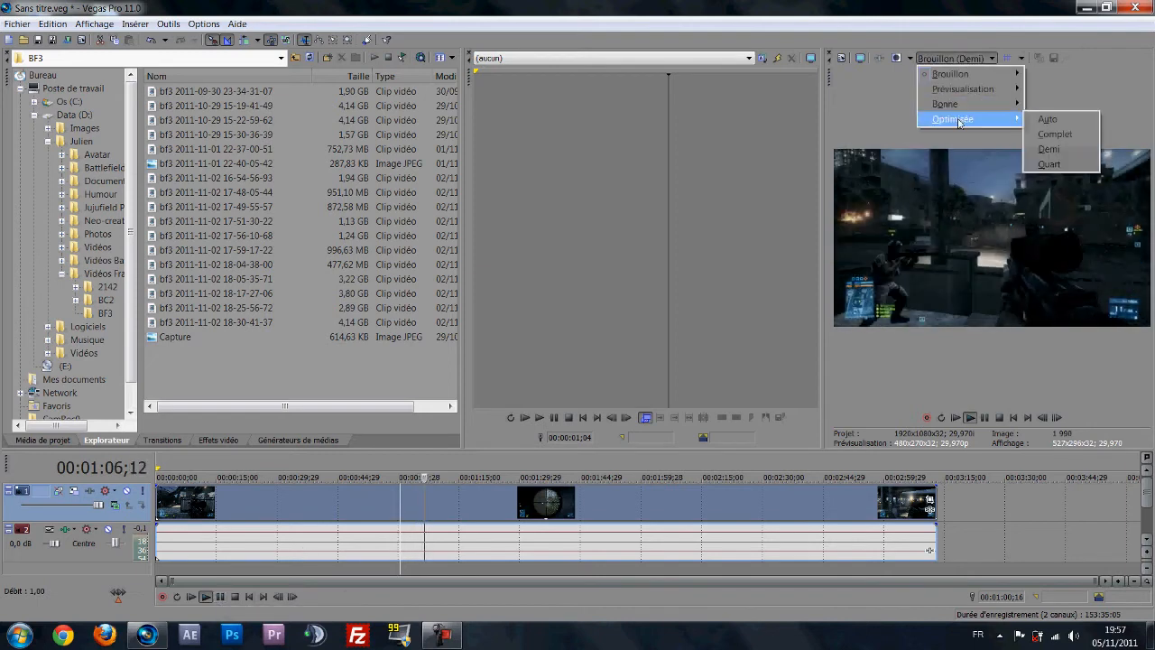
click(1055, 135)
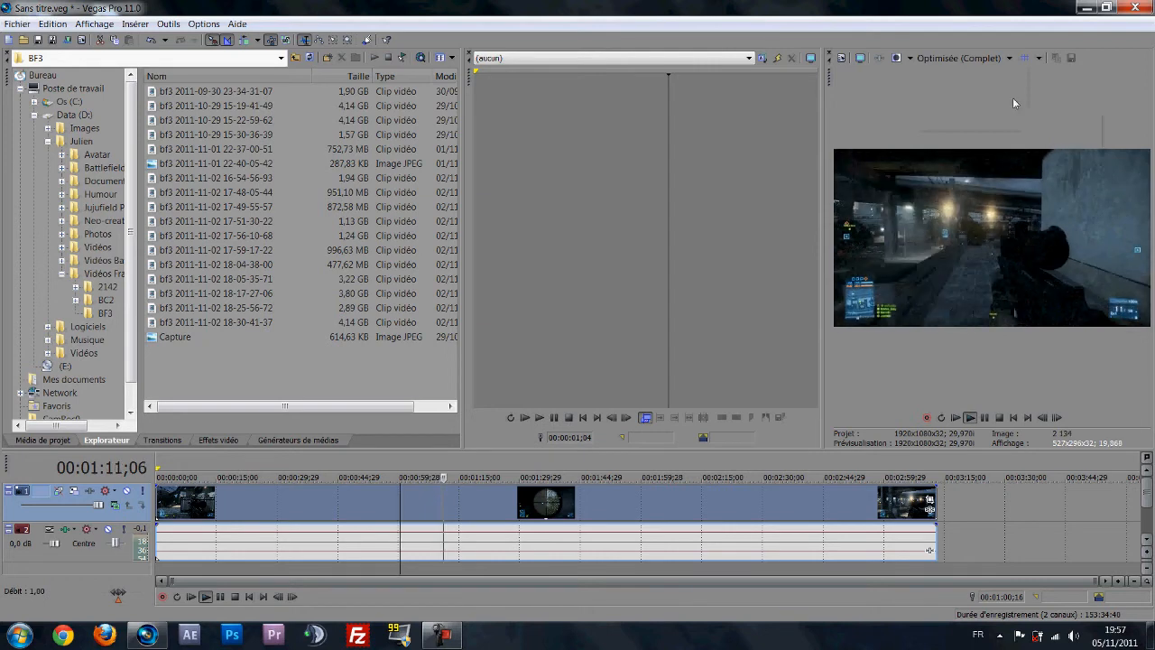